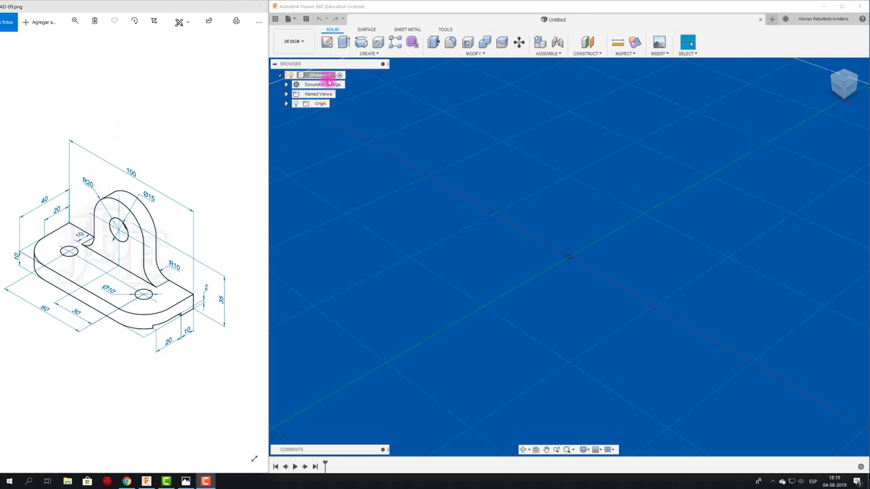
Start a new sketch on the XZ (top) ground plane and bring up the rectangle shape options
click(331, 40)
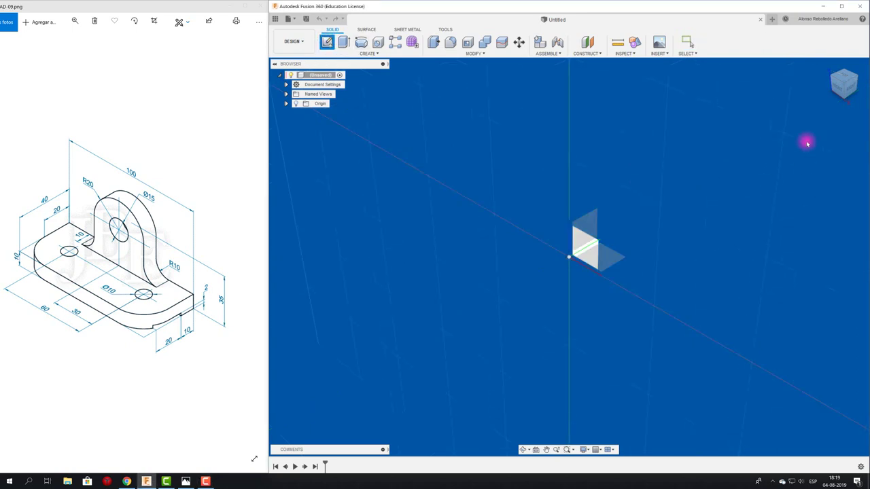
click(836, 85)
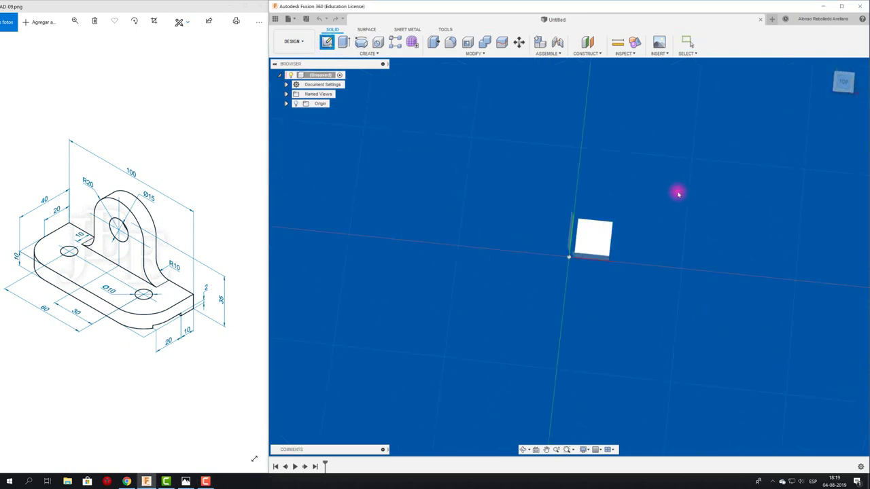
click(604, 229)
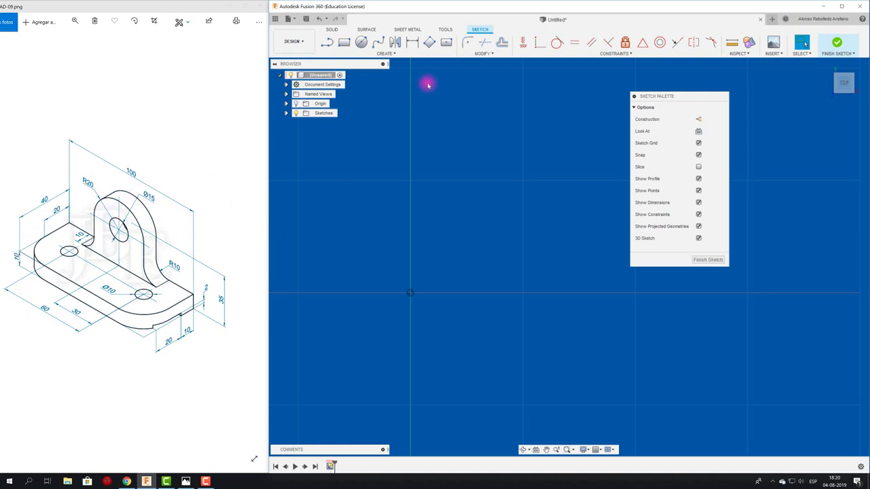
click(393, 55)
mouse_move(353, 72)
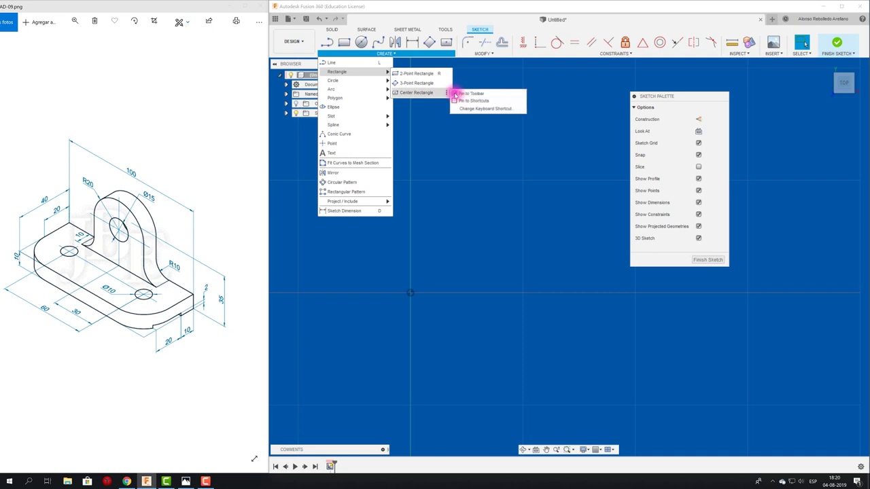
Pin Center Rectangle and draw a rectangle centred on the origin
click(454, 93)
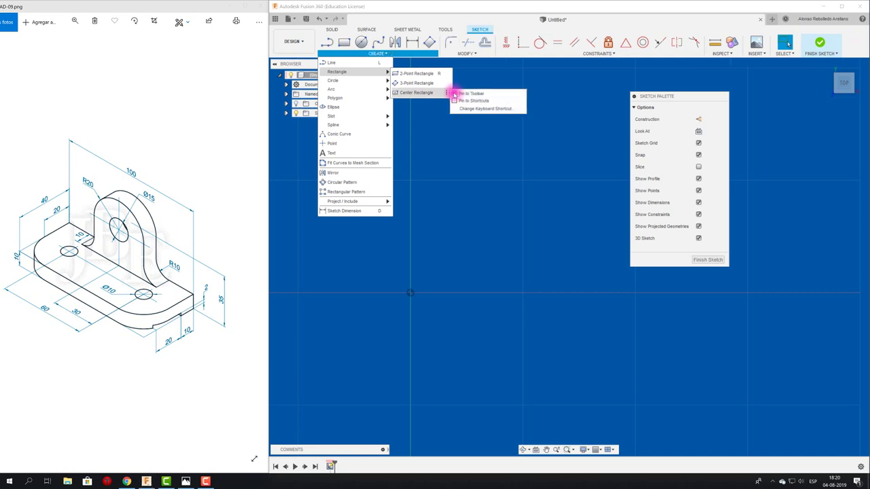
click(455, 93)
click(446, 41)
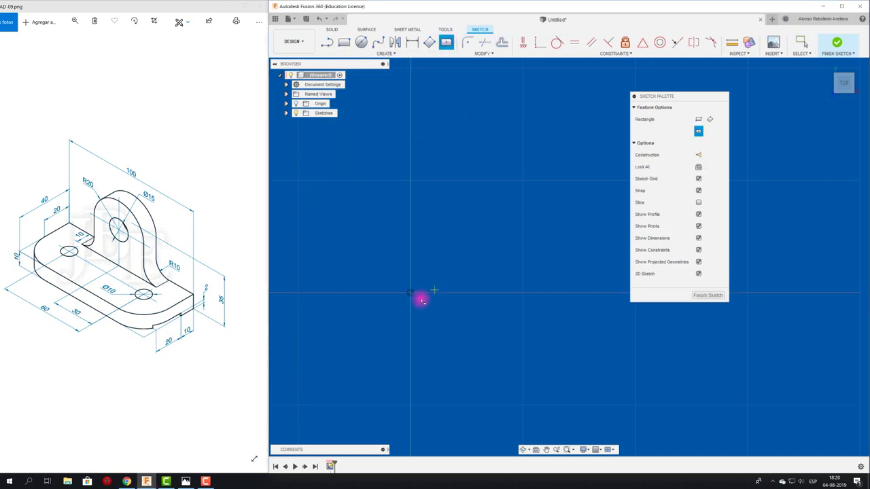
click(410, 293)
click(516, 247)
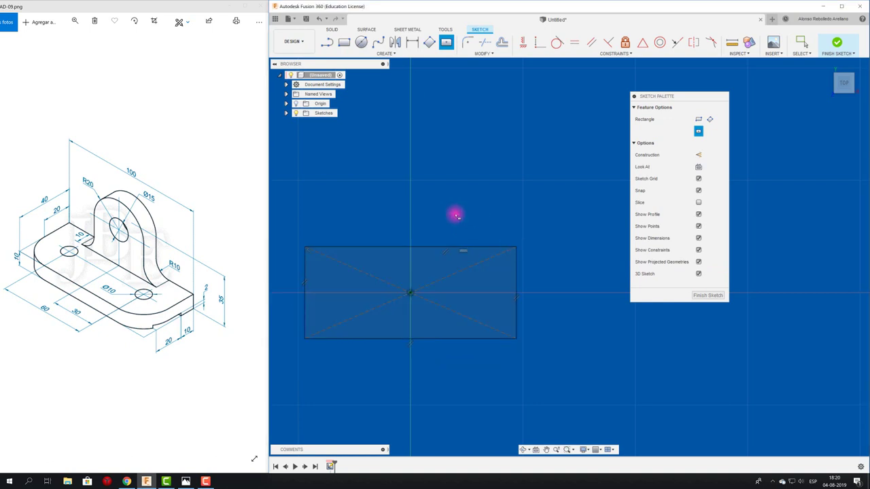
middle_drag(456, 216, 498, 199)
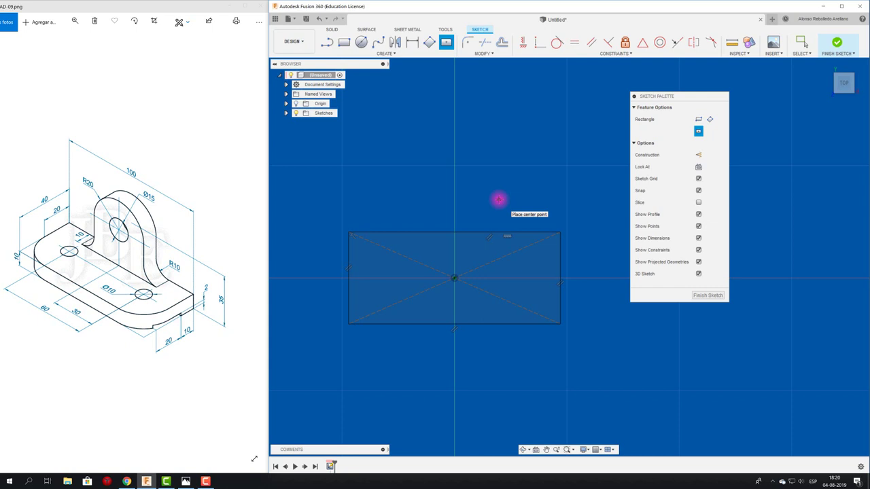
Dimension the rectangle to 100 mm wide and 40 mm tall
key(d)
click(437, 232)
click(439, 203)
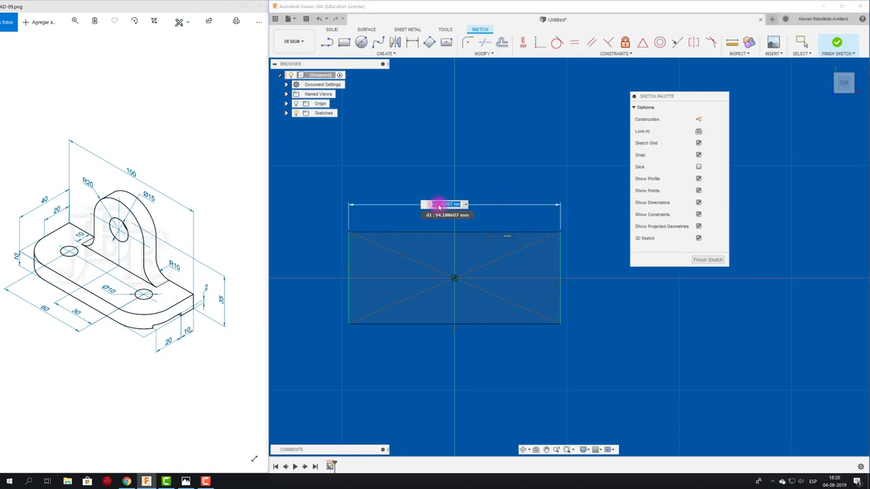
text(100)
key(Return)
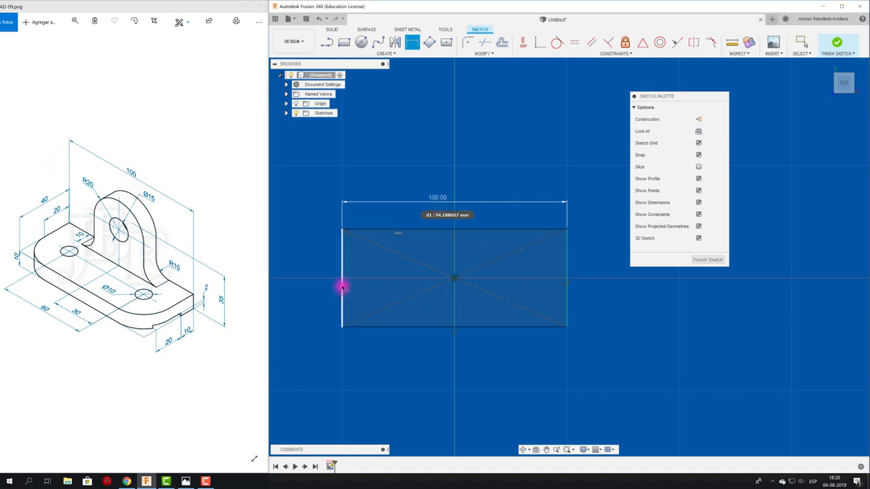
click(341, 289)
click(317, 281)
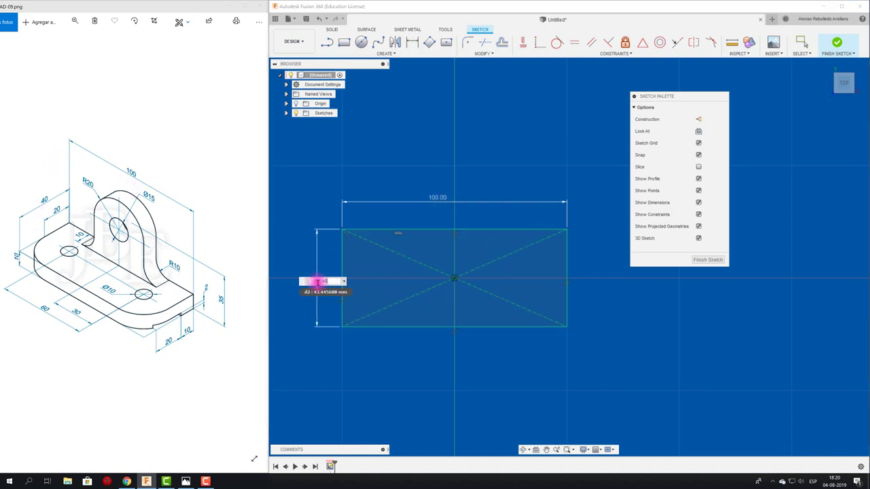
key(Return)
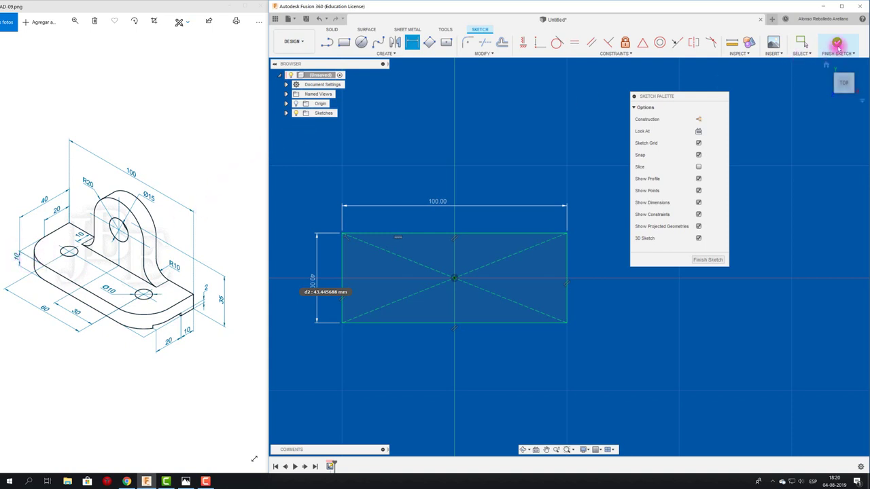
key(Escape)
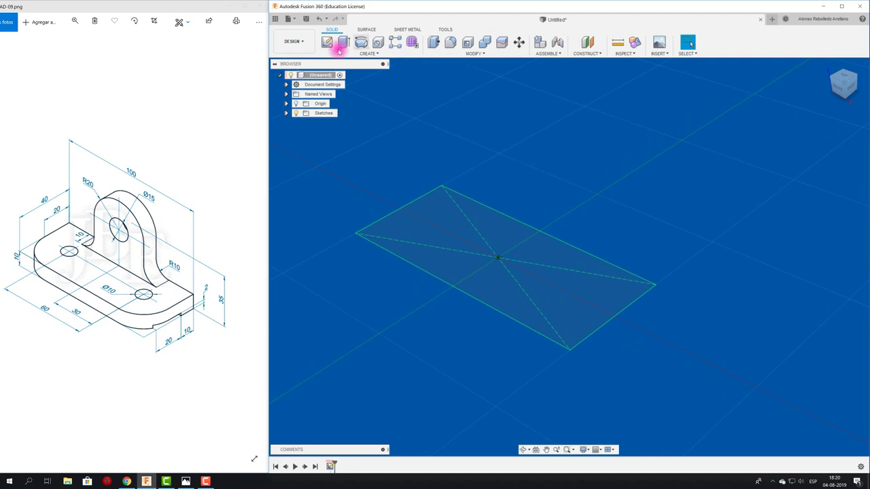
Extrude the 100 × 40 rectangle 10 mm as a new body and inspect the block
click(344, 43)
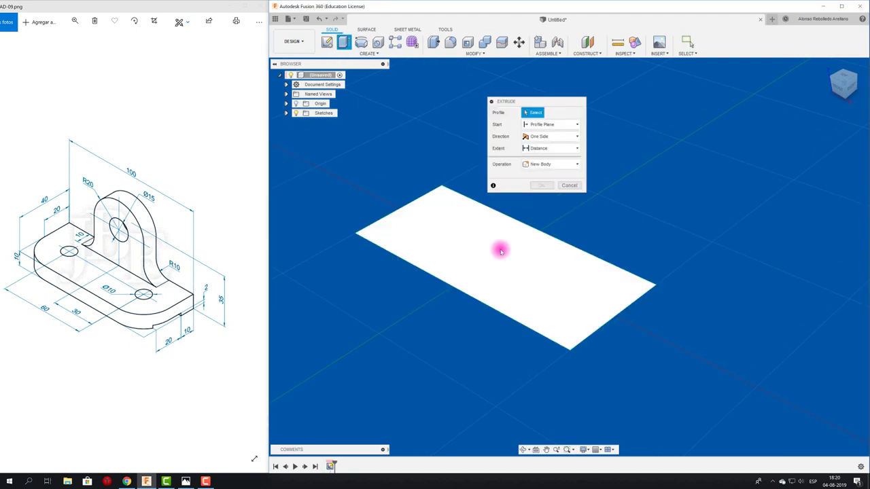
drag(498, 252, 494, 231)
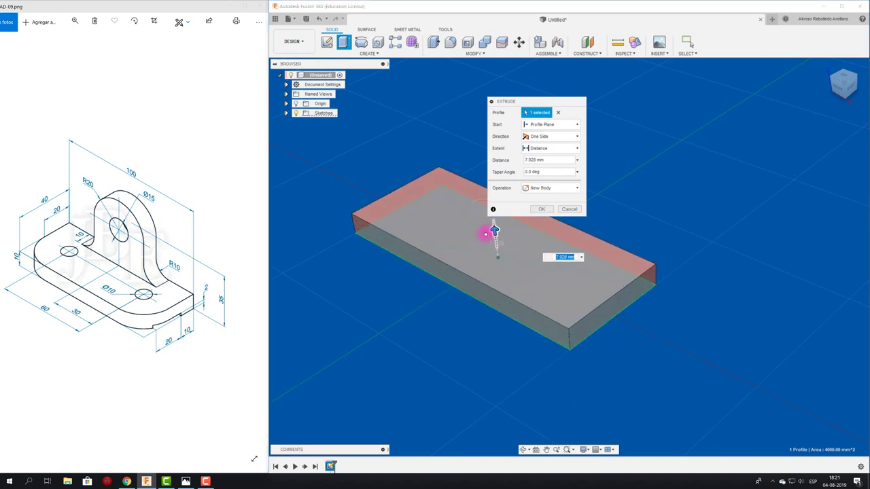
text(10)
key(Return)
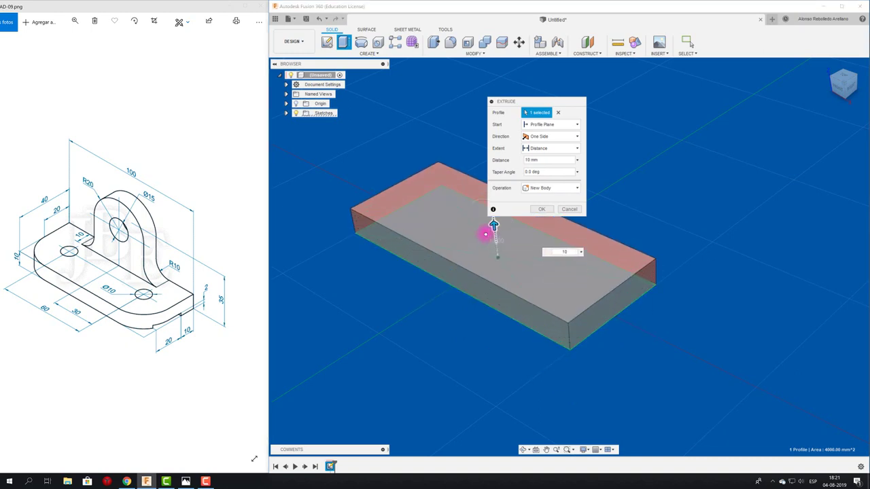
key(Return)
mouse_move(485, 234)
shift+middle_down()
mouse_move(273, 277)
mouse_move(366, 277)
shift+middle_up()
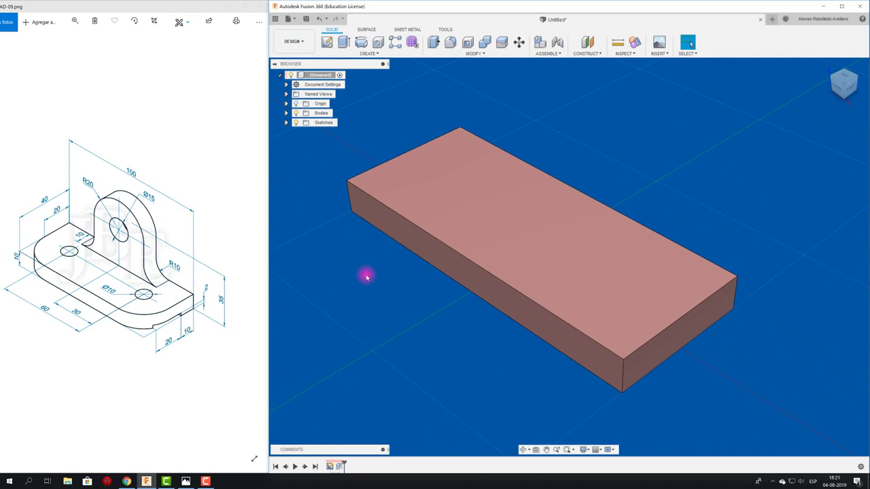
shift+middle_drag(367, 277, 367, 276)
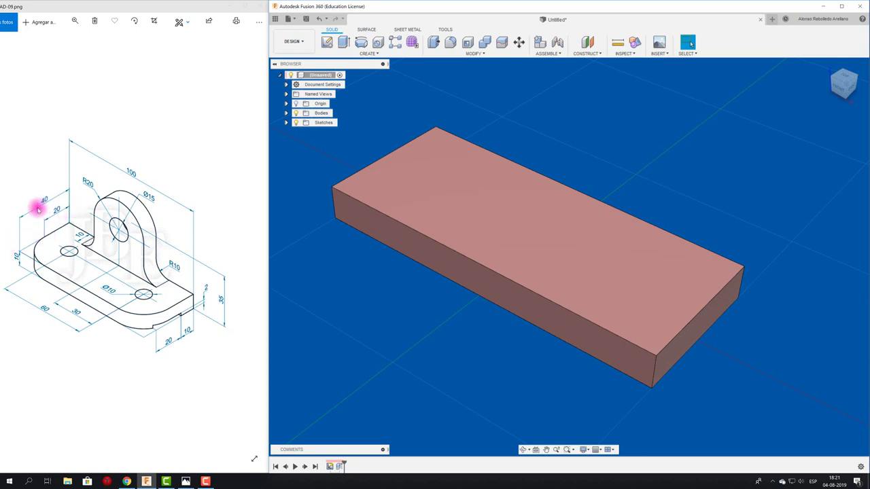
mouse_move(301, 192)
shift+middle_down()
mouse_move(397, 185)
mouse_move(451, 169)
mouse_move(454, 124)
shift+middle_up()
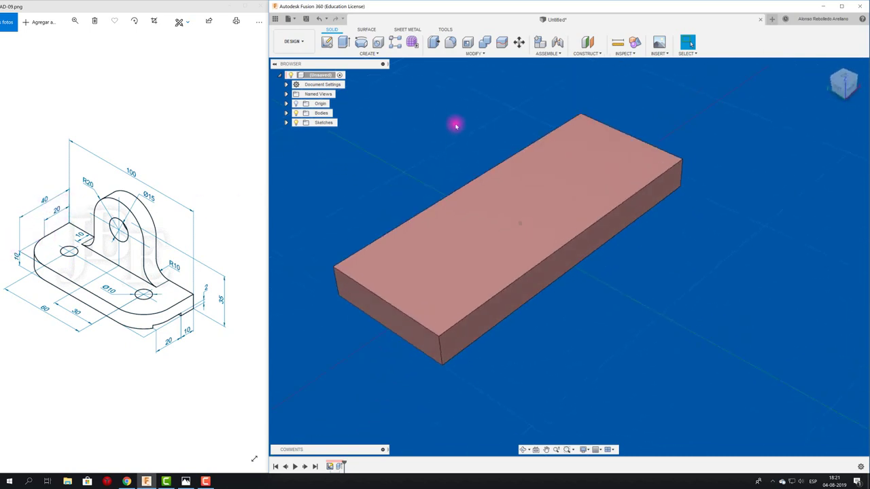
Fillet the two vertical corner edges at one end of the block with a 20 mm radius
click(450, 42)
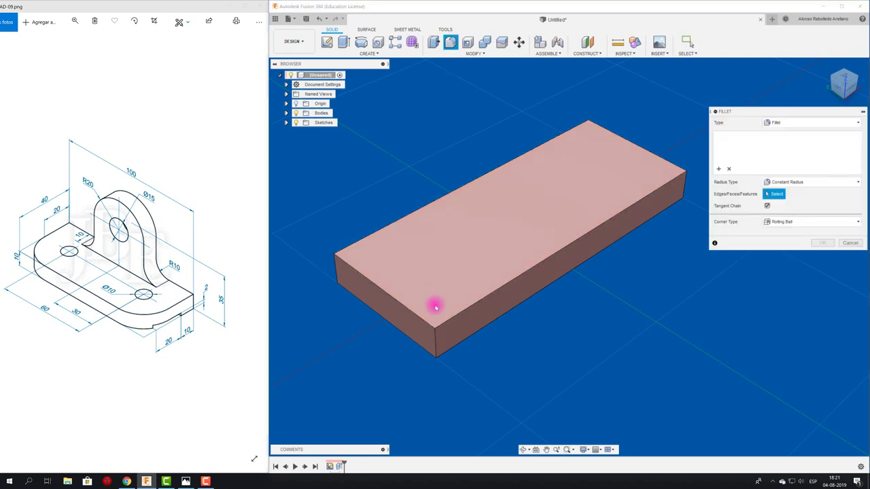
click(440, 349)
mouse_move(466, 350)
shift+middle_down()
mouse_move(659, 252)
mouse_move(615, 231)
shift+middle_up()
click(558, 253)
mouse_move(560, 256)
shift+middle_down()
mouse_move(587, 283)
mouse_move(823, 229)
shift+middle_up()
text(20)
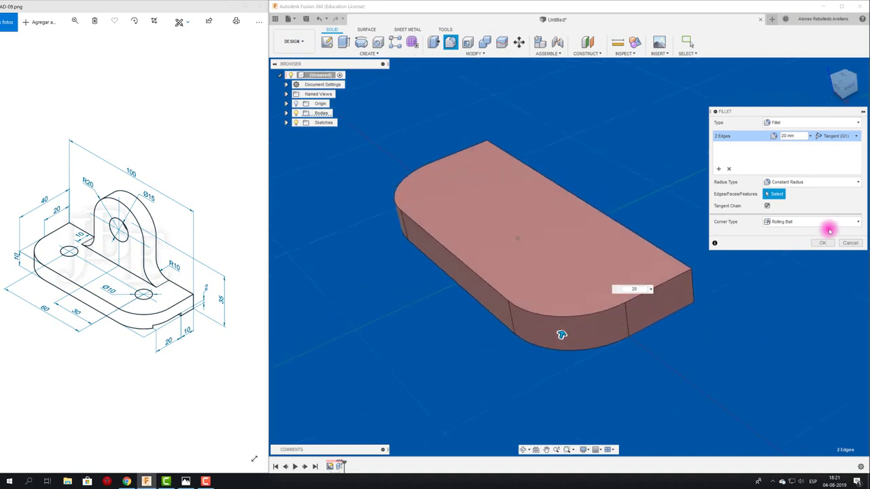
key(Return)
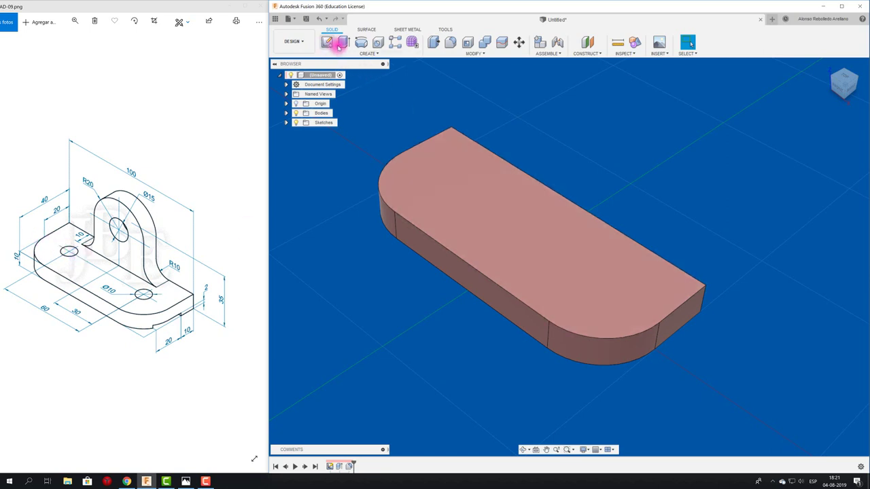
Sketch two Ø10 mm circles on the block's top face
click(327, 42)
click(445, 160)
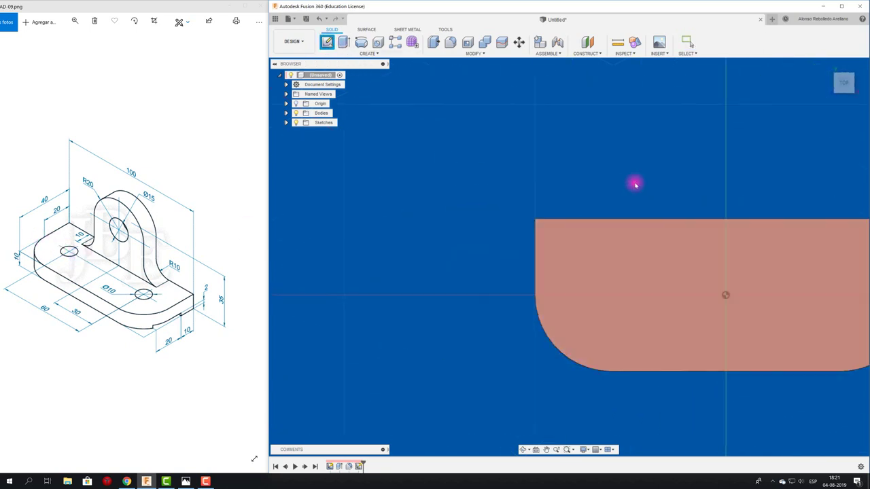
click(362, 42)
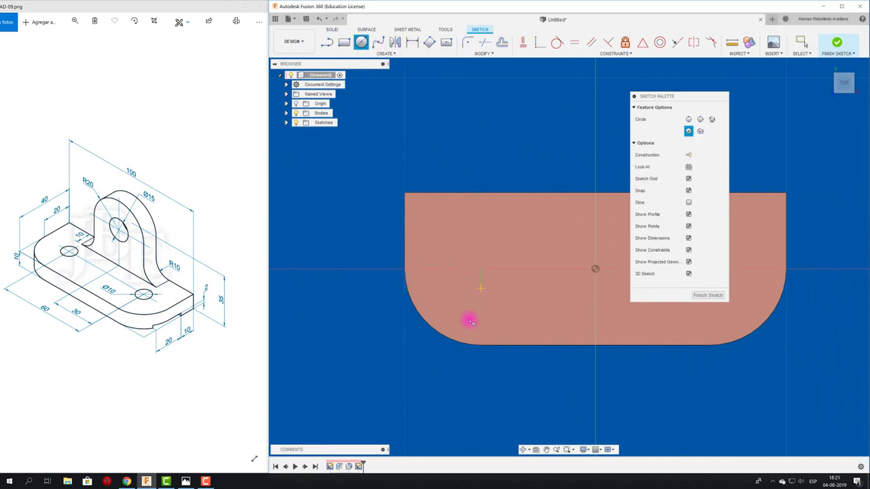
click(482, 271)
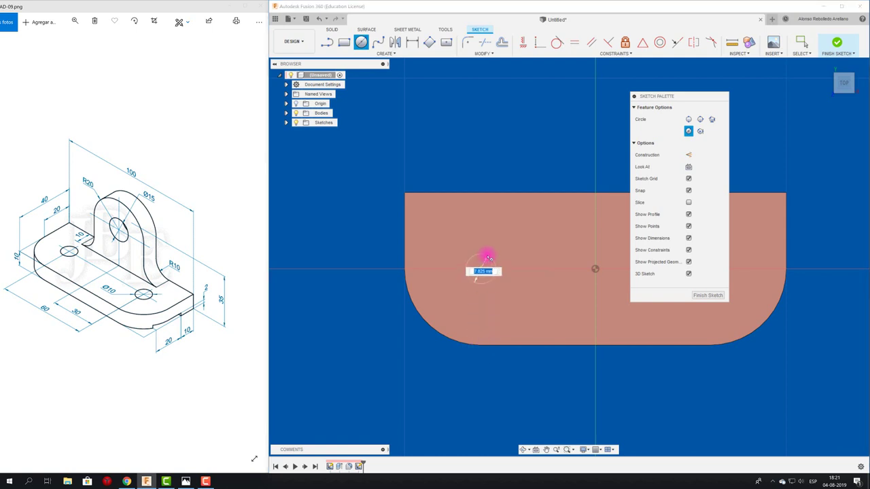
key(Return)
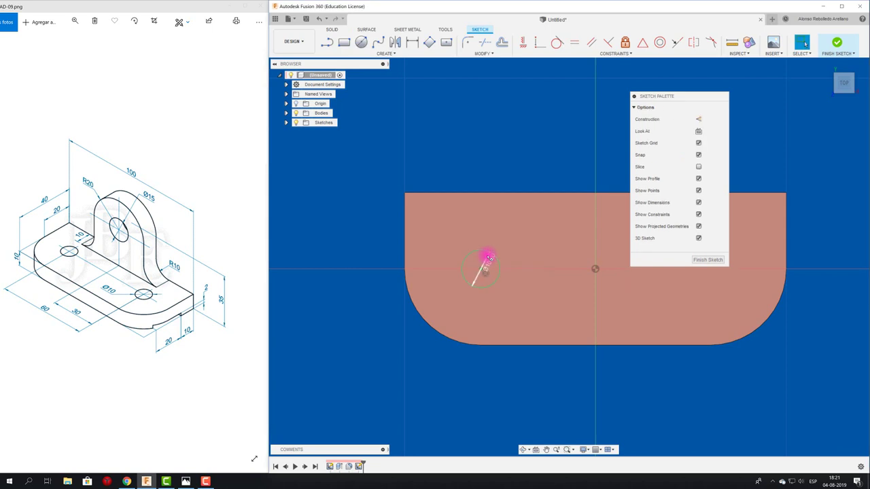
scroll(496, 224, down, 3)
middle_drag(478, 189, 383, 213)
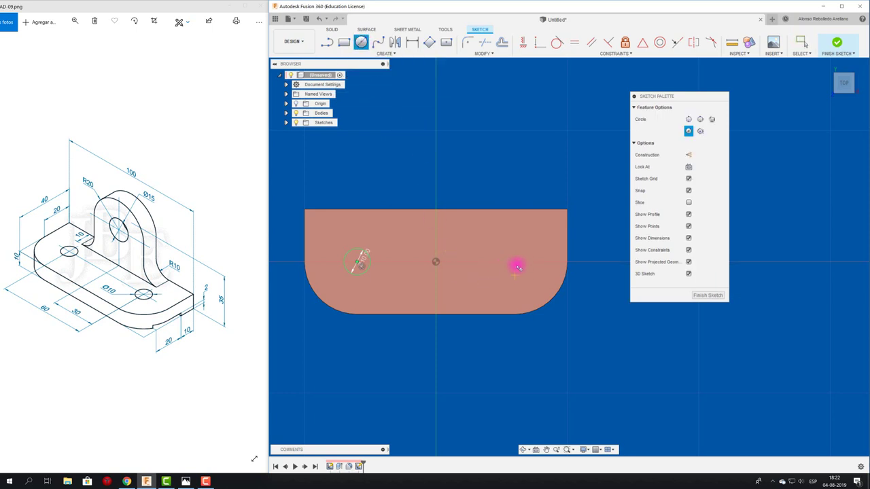
click(517, 264)
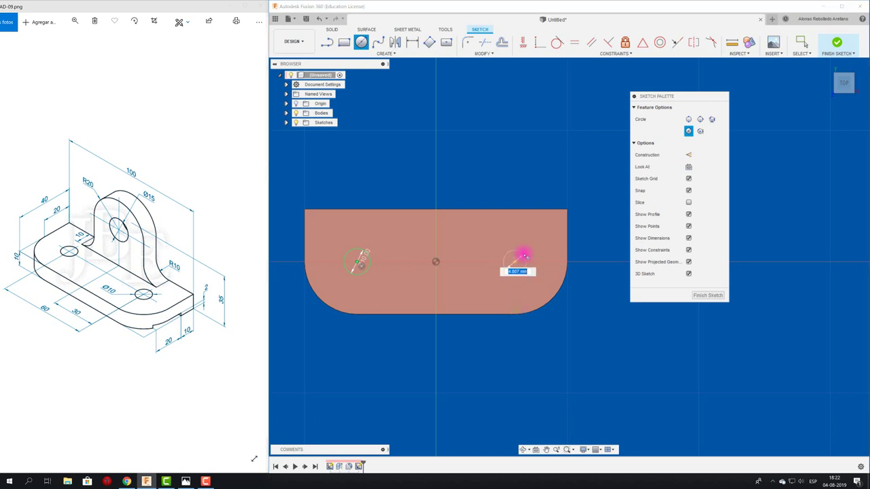
key(Return)
key(Escape)
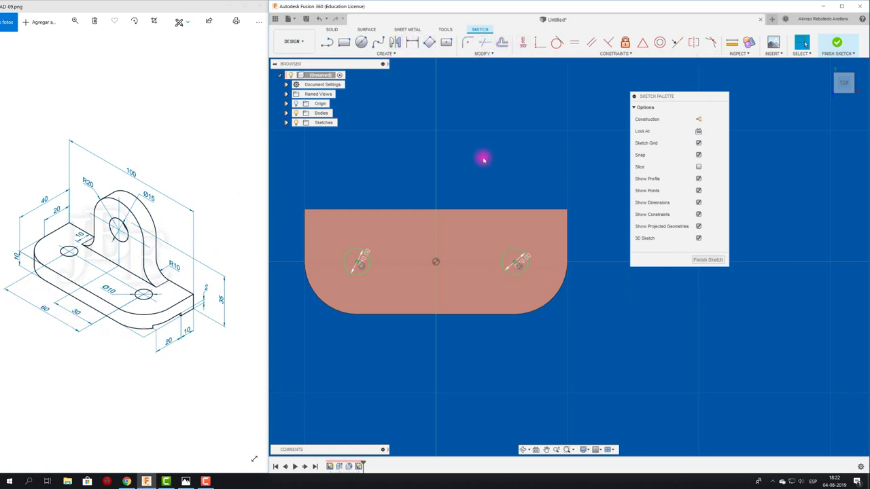
Add a 60 mm dimension between the two circle centres
key(d)
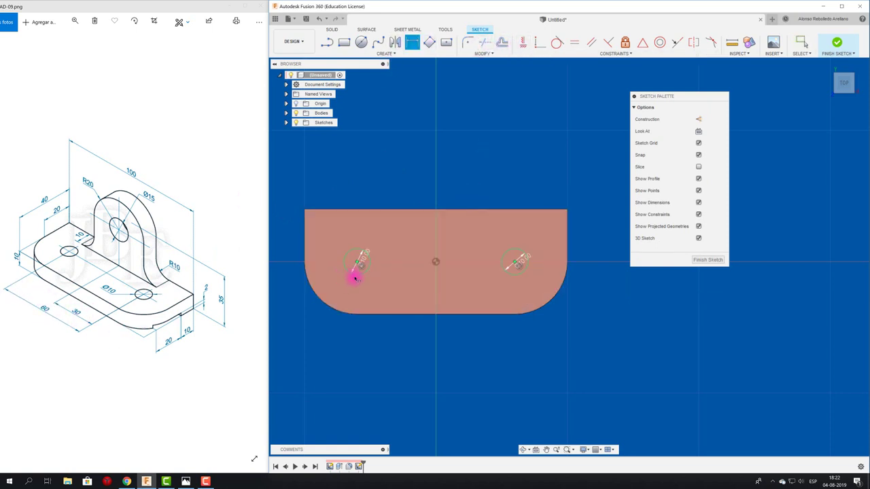
click(357, 274)
click(513, 270)
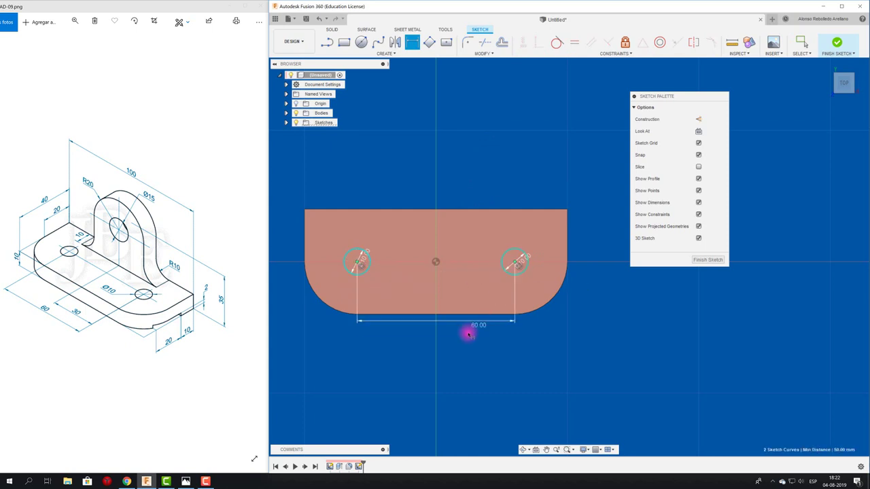
click(445, 338)
click(588, 250)
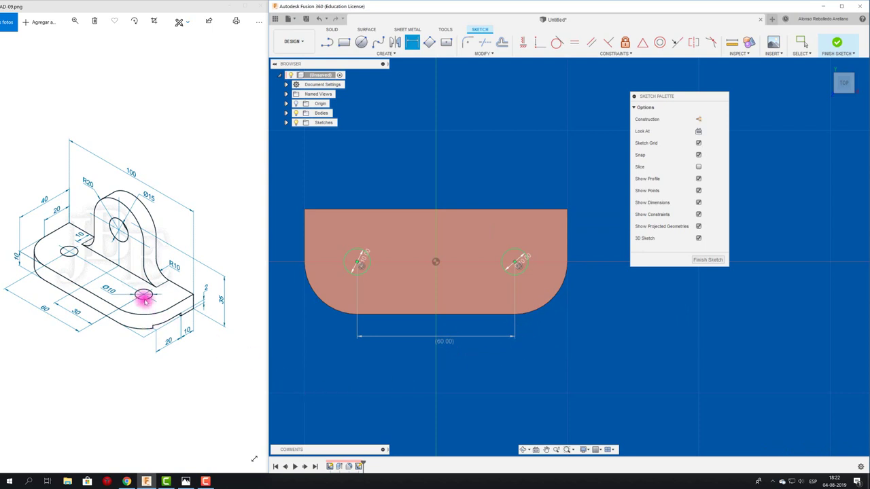
shift+middle_drag(306, 212, 436, 214)
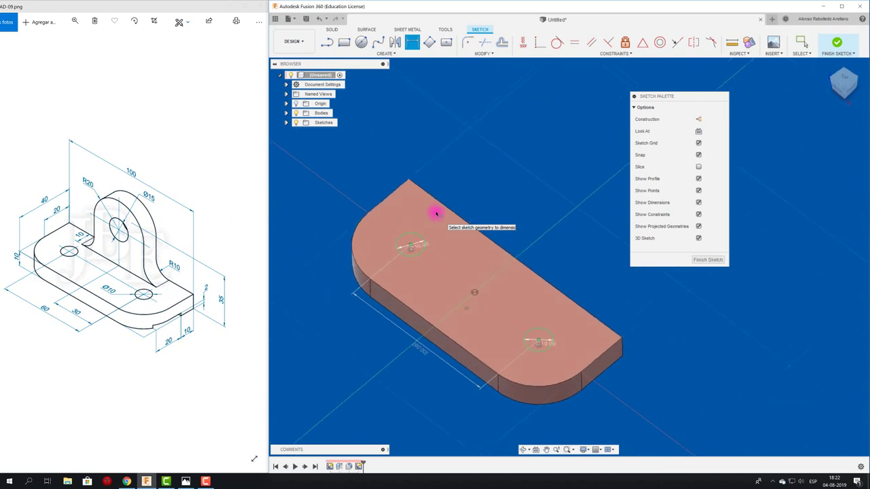
Extrude both Ø10 circle profiles down through the plate as a cut
key(e)
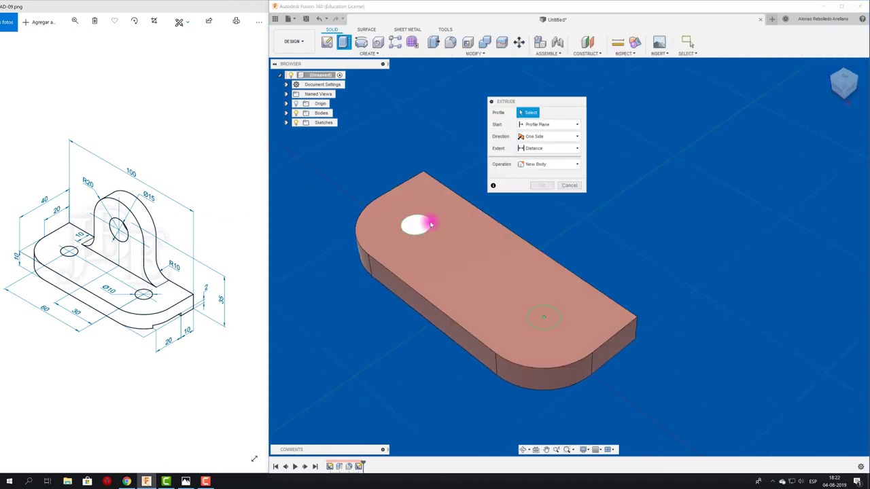
click(427, 225)
click(536, 318)
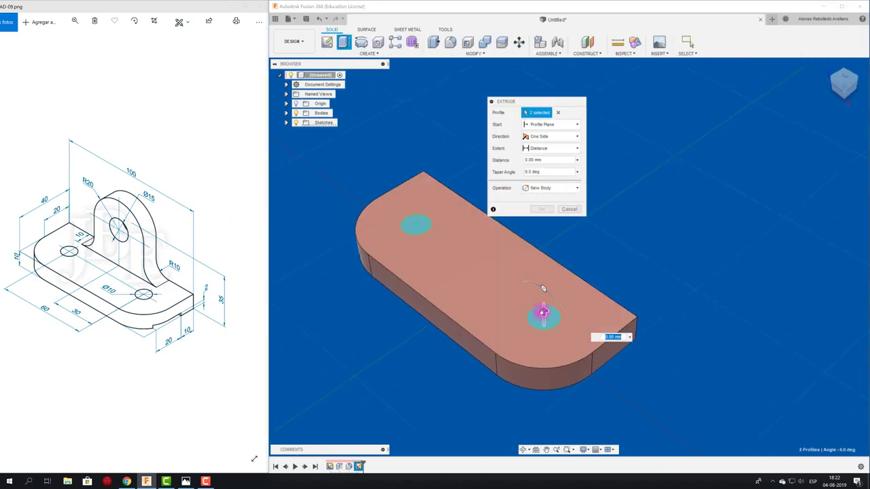
mouse_move(543, 312)
mouse_down()
mouse_move(545, 243)
mouse_move(543, 261)
mouse_up()
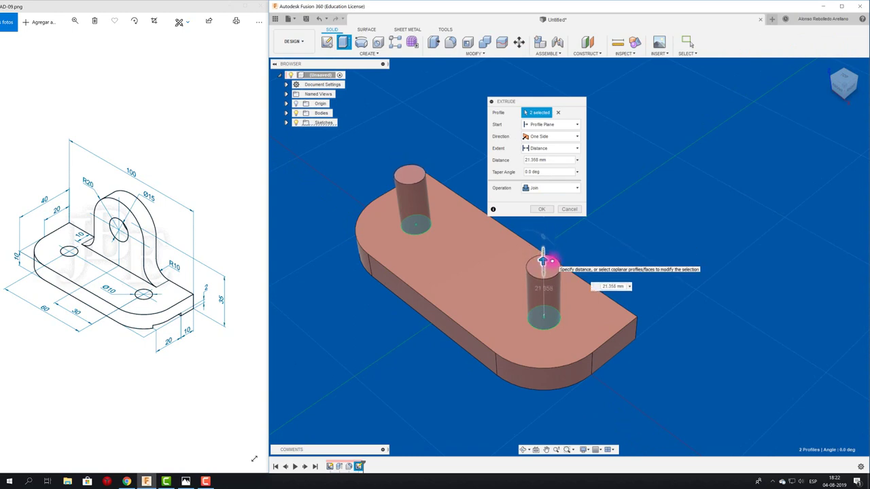
drag(554, 286, 569, 382)
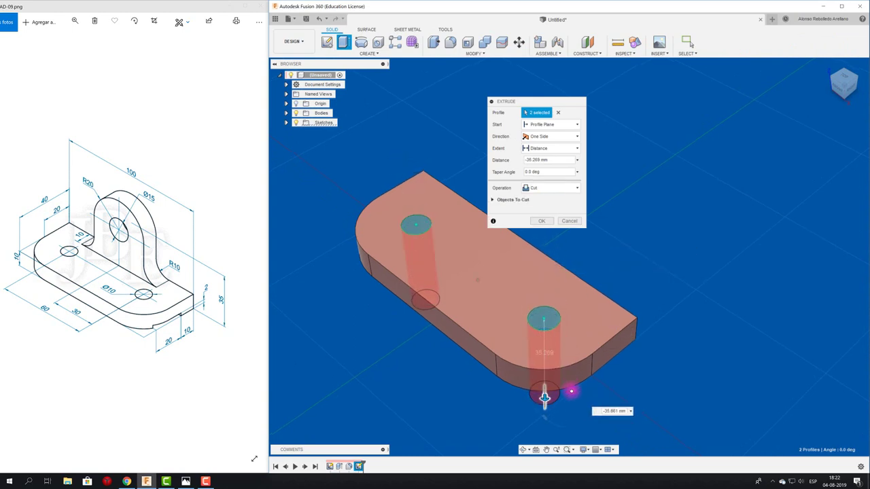
mouse_move(569, 388)
shift+middle_down()
mouse_move(581, 363)
mouse_move(535, 193)
shift+middle_up()
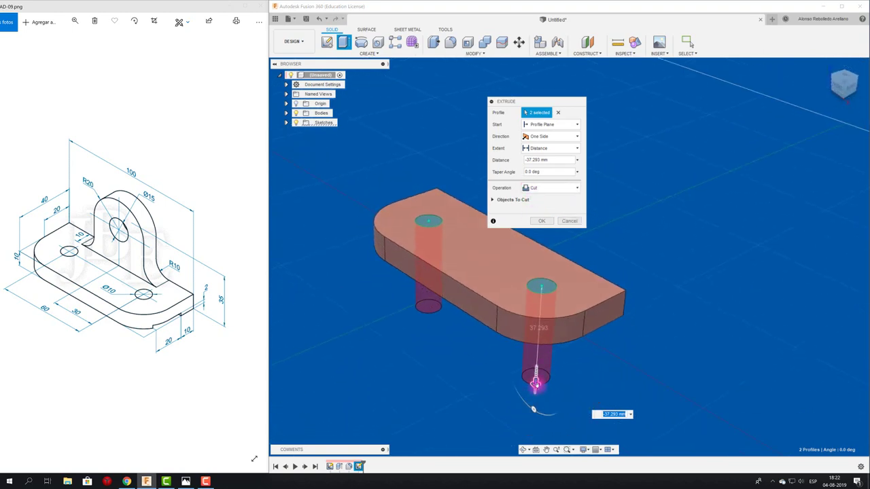
mouse_move(538, 382)
mouse_down()
mouse_move(544, 229)
mouse_move(537, 374)
mouse_up()
click(533, 193)
click(543, 221)
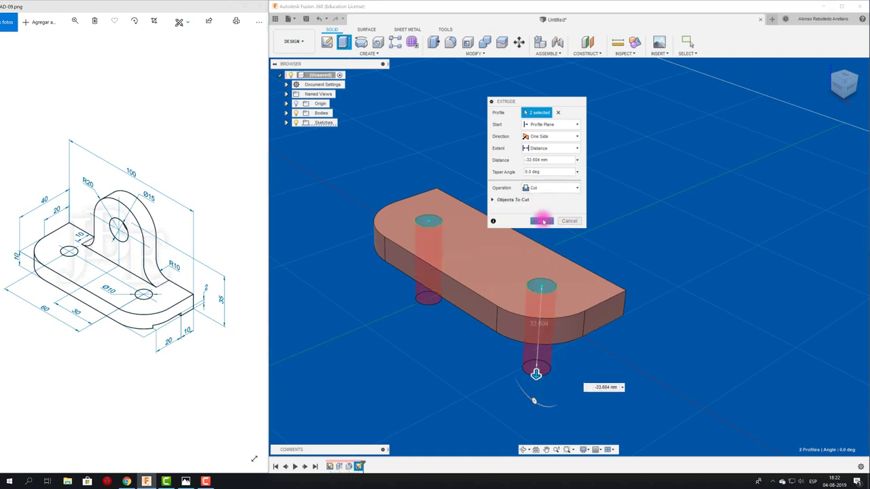
mouse_move(616, 231)
shift+middle_down()
mouse_move(46, 285)
mouse_move(178, 338)
mouse_move(194, 330)
mouse_move(319, 75)
shift+middle_up()
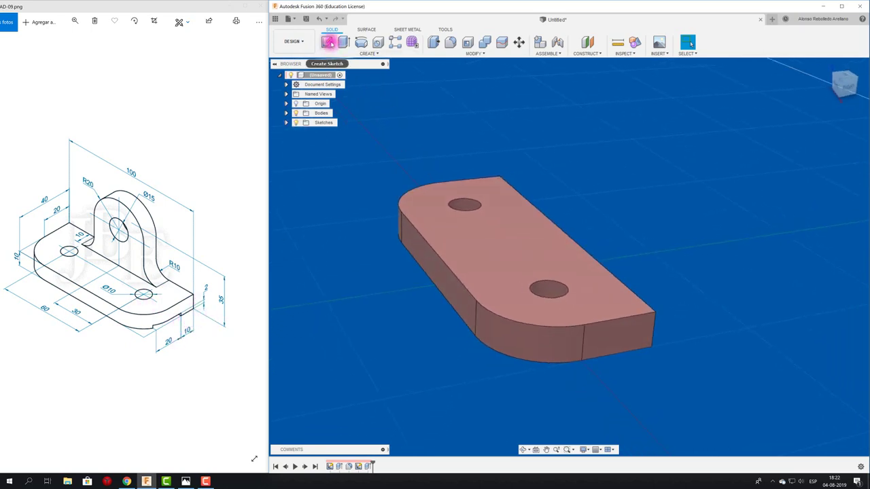
Start a sketch on the base's end face and draw the notch rectangle
click(329, 42)
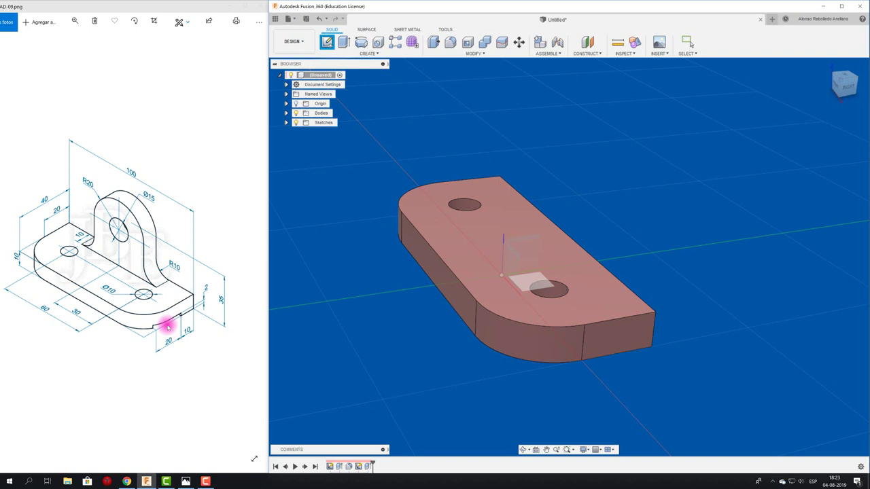
click(609, 345)
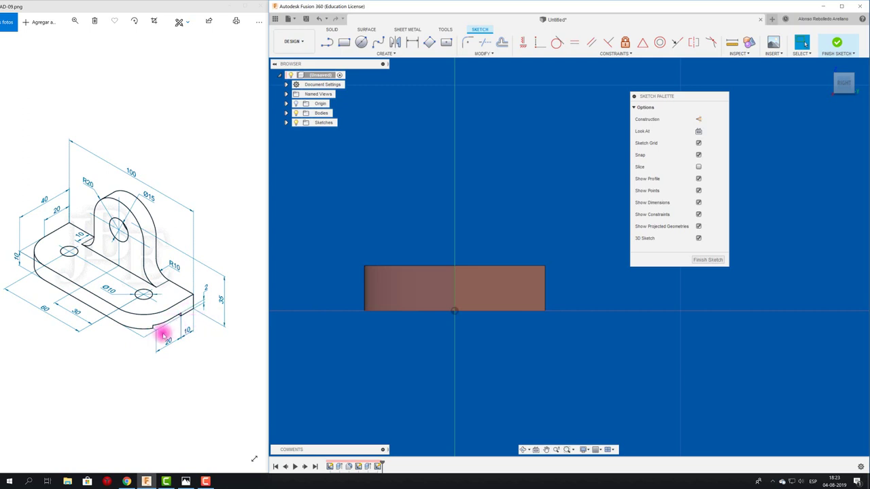
click(344, 42)
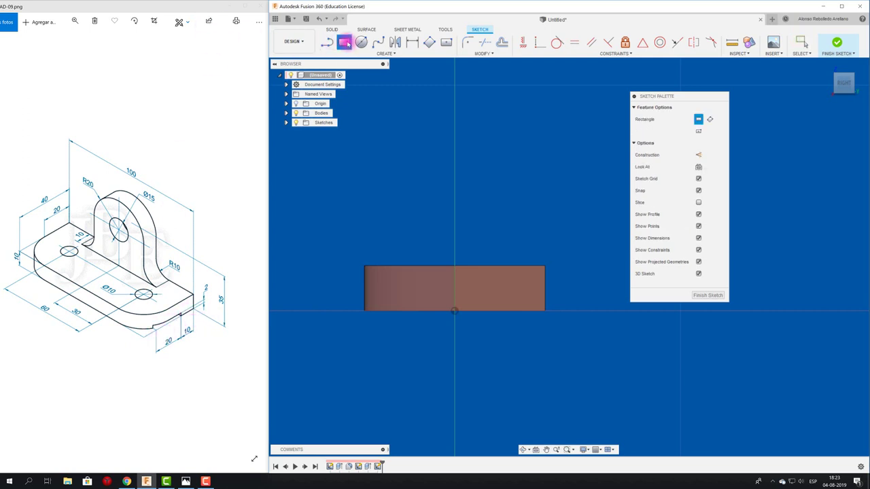
click(518, 312)
click(408, 299)
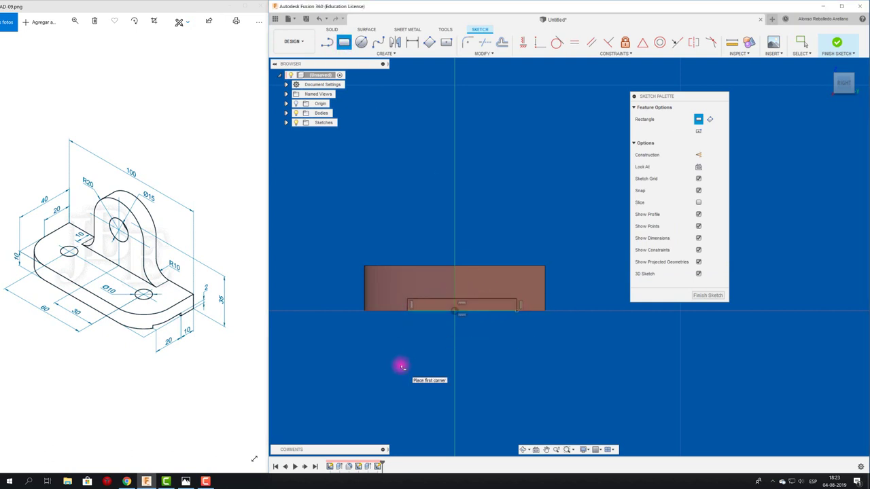
Dimension the notch rectangle's depth to 2 mm
key(d)
scroll(547, 318, up, 2)
click(483, 293)
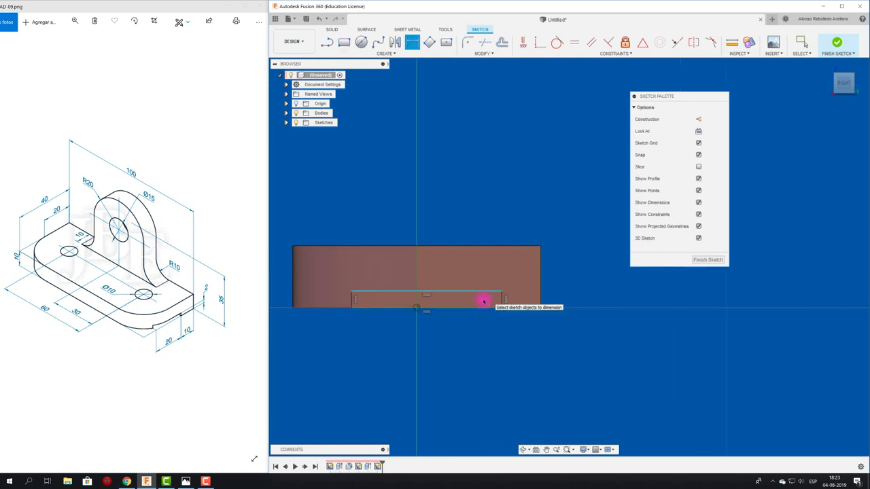
click(482, 306)
click(558, 296)
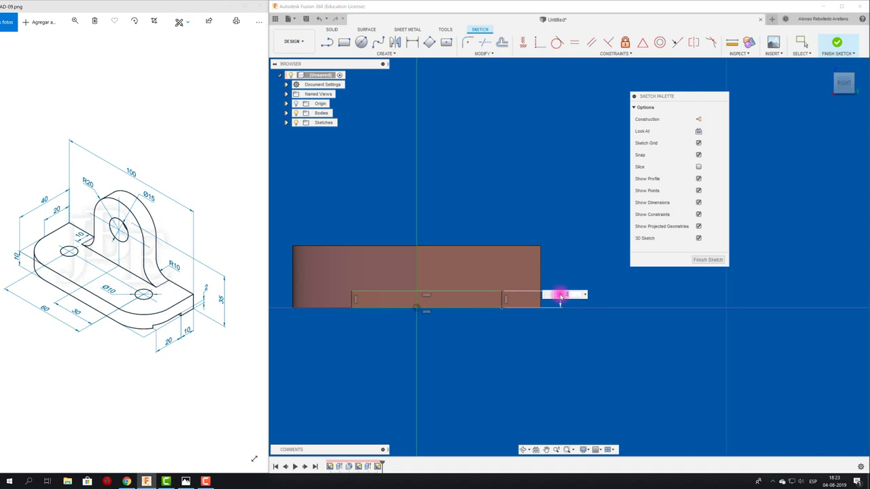
key(Return)
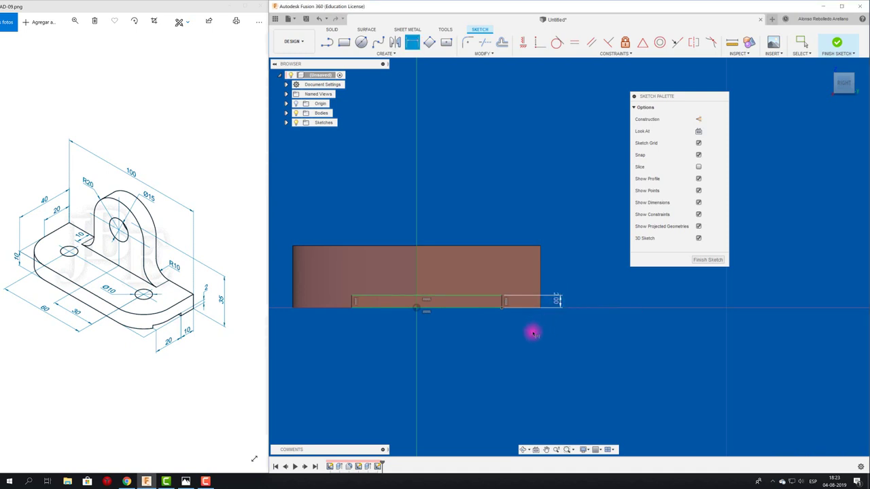
Place the notch 10 mm from the plate's edge and set its width to 20 mm
scroll(515, 302, up, 3)
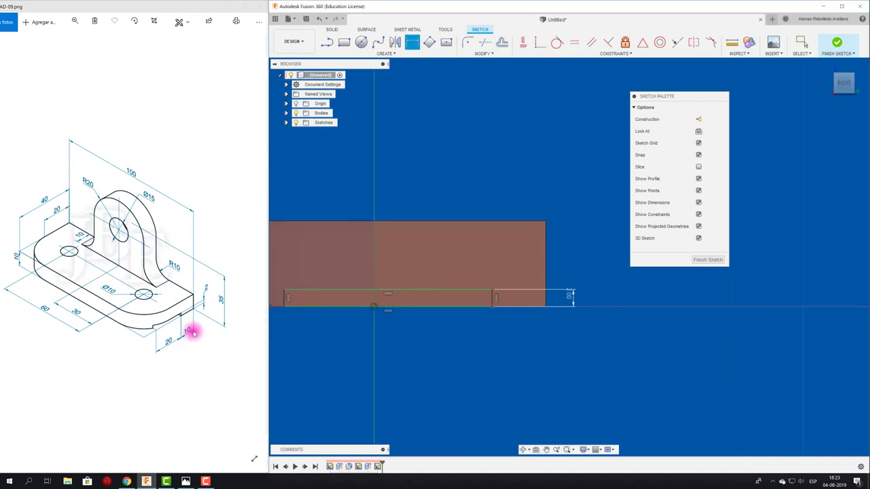
click(492, 299)
click(546, 295)
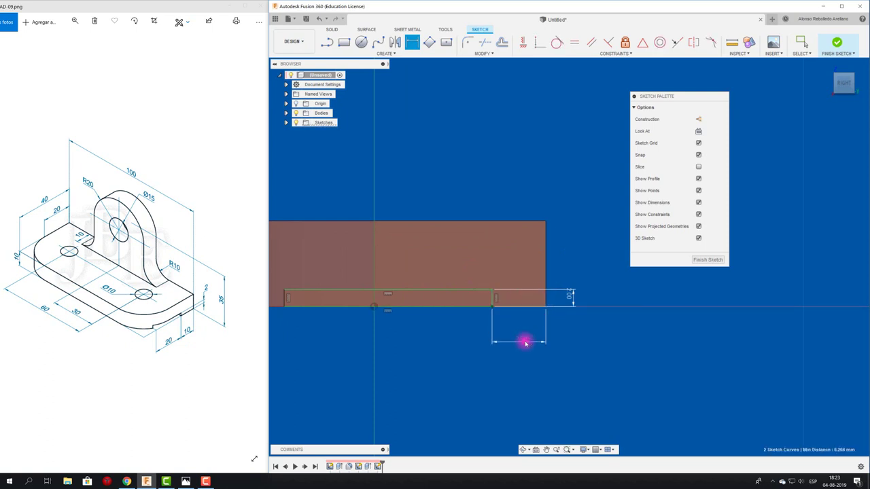
click(525, 343)
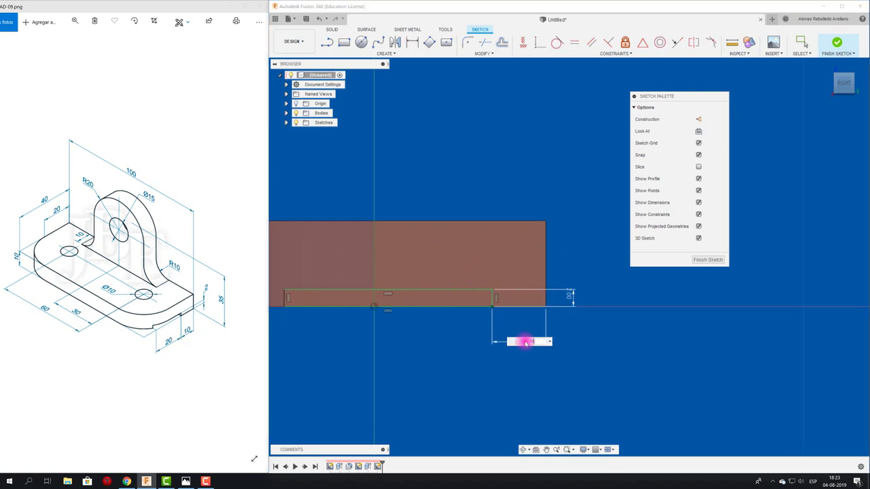
key(Return)
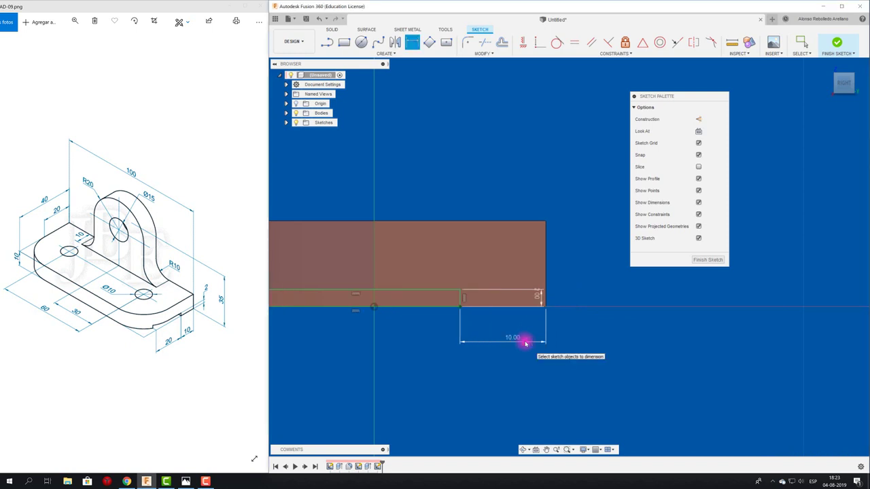
middle_drag(472, 349, 551, 329)
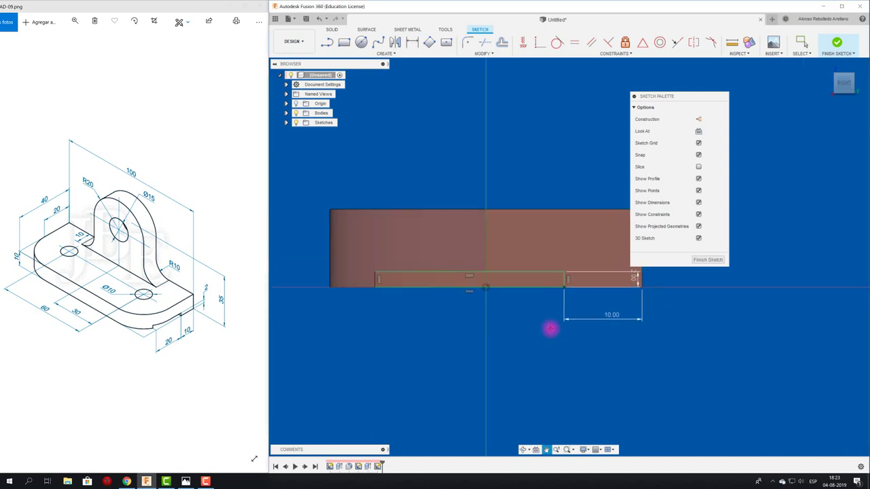
click(524, 267)
click(519, 250)
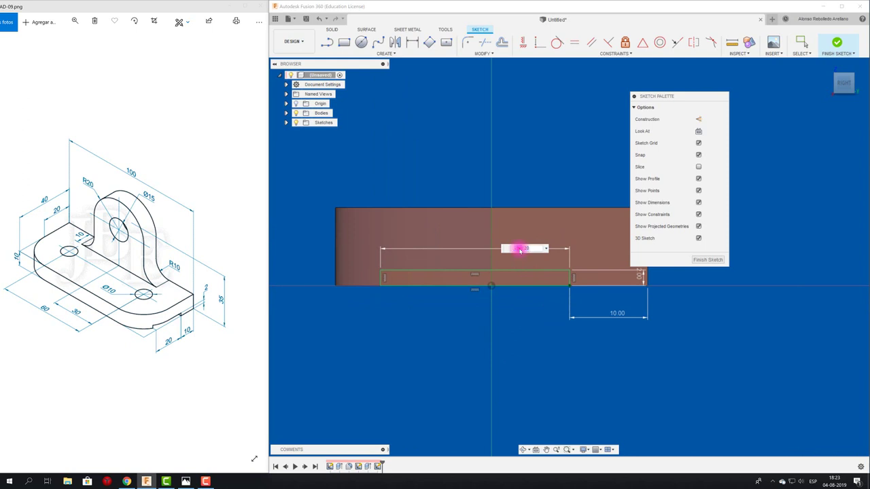
key(Return)
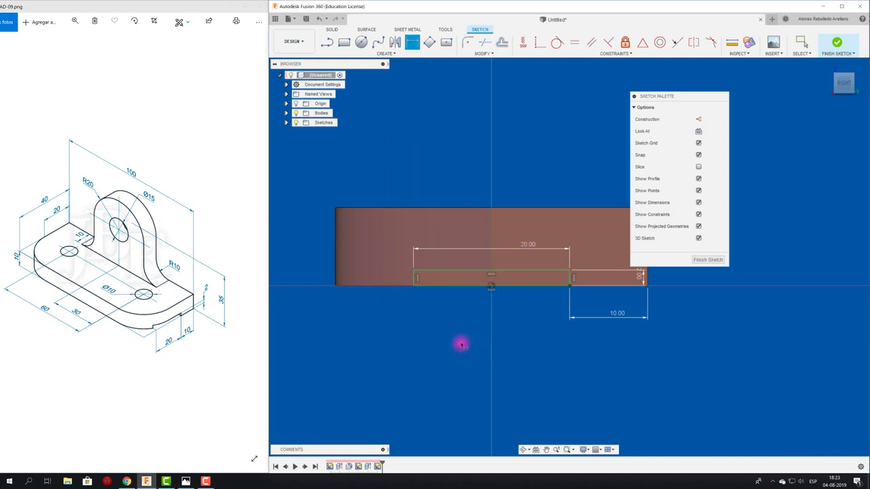
key(F5)
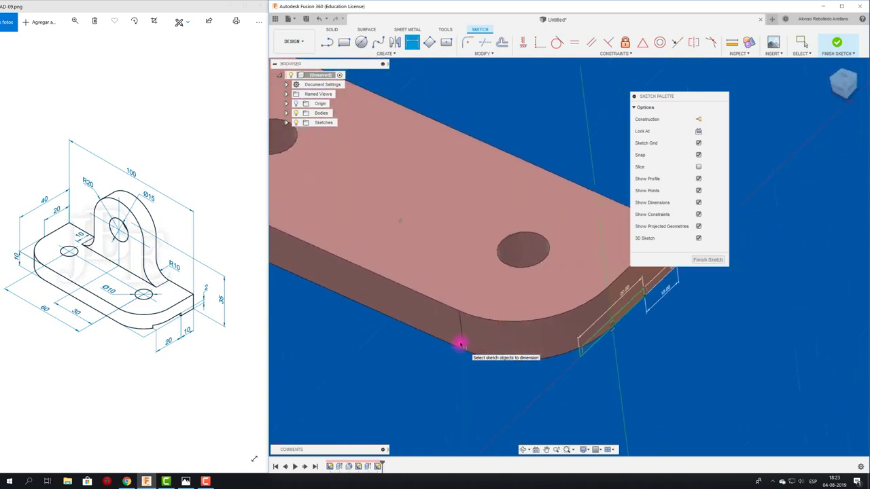
Finish the sketch and cut both notch profiles through the plate's full length
click(802, 42)
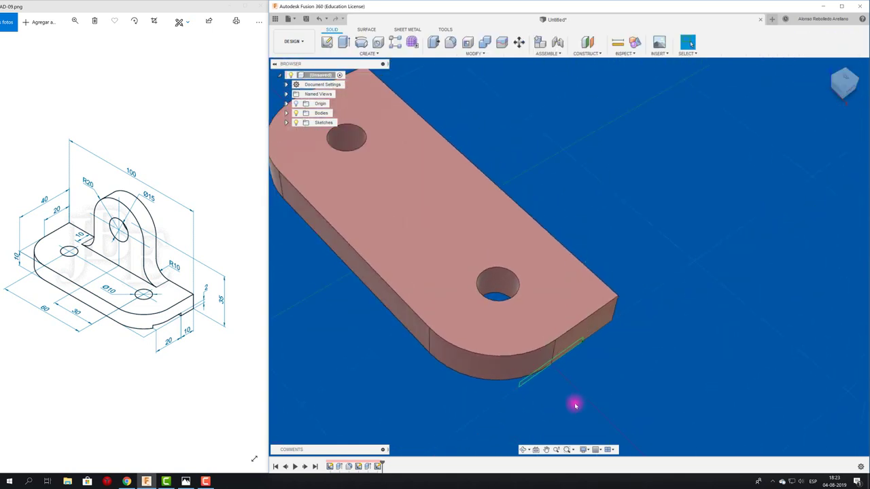
key(e)
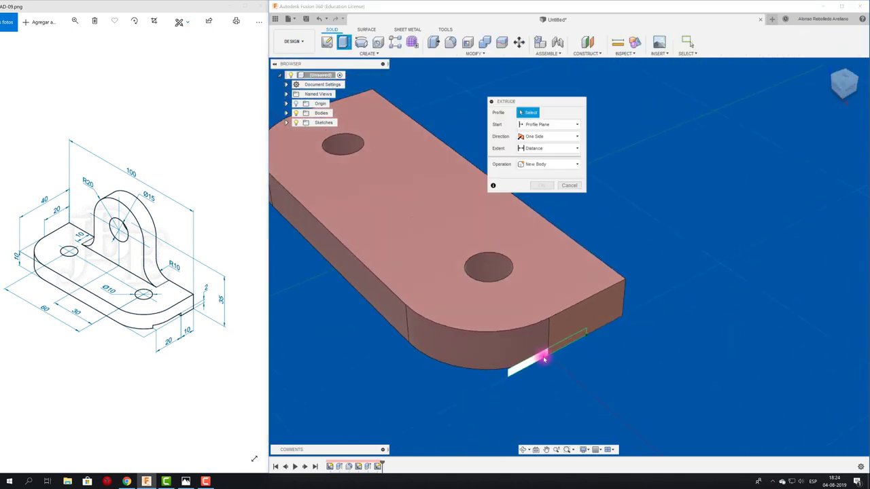
click(552, 355)
click(568, 344)
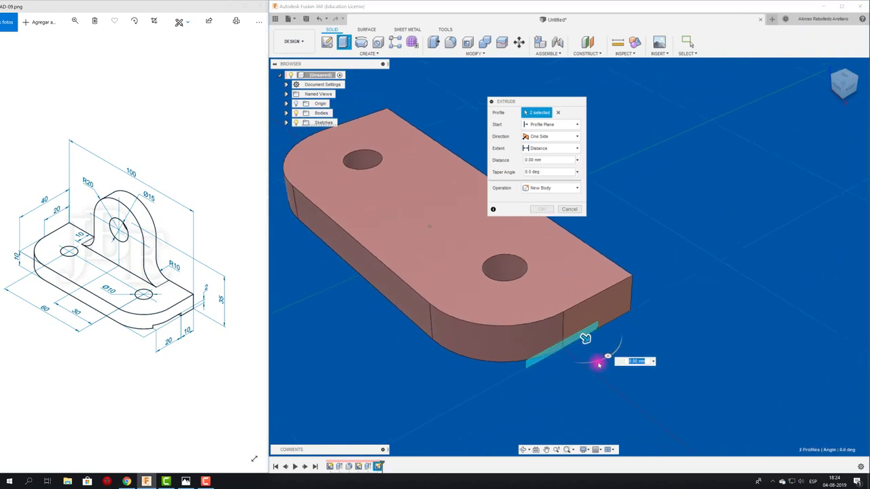
mouse_move(593, 348)
mouse_down()
mouse_move(319, 141)
mouse_move(330, 188)
mouse_up()
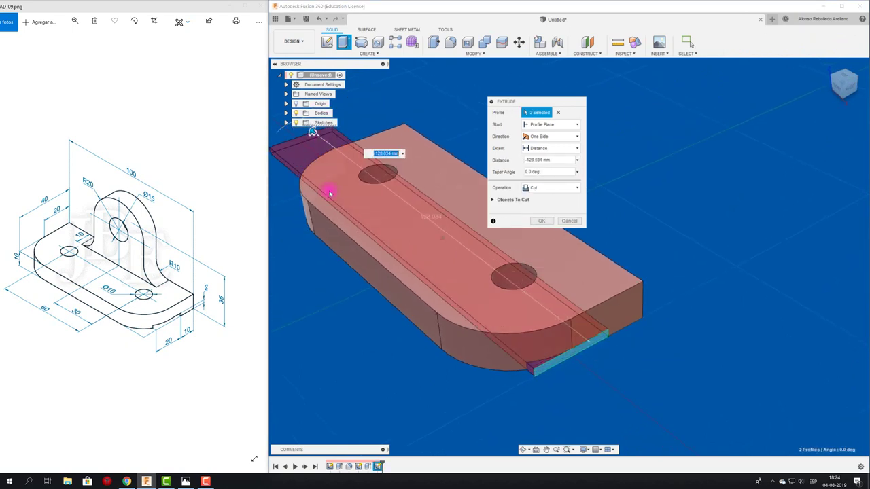
mouse_move(330, 188)
shift+middle_down()
mouse_move(358, 249)
mouse_move(524, 194)
mouse_move(548, 216)
mouse_move(539, 225)
mouse_move(597, 224)
shift+middle_up()
click(541, 220)
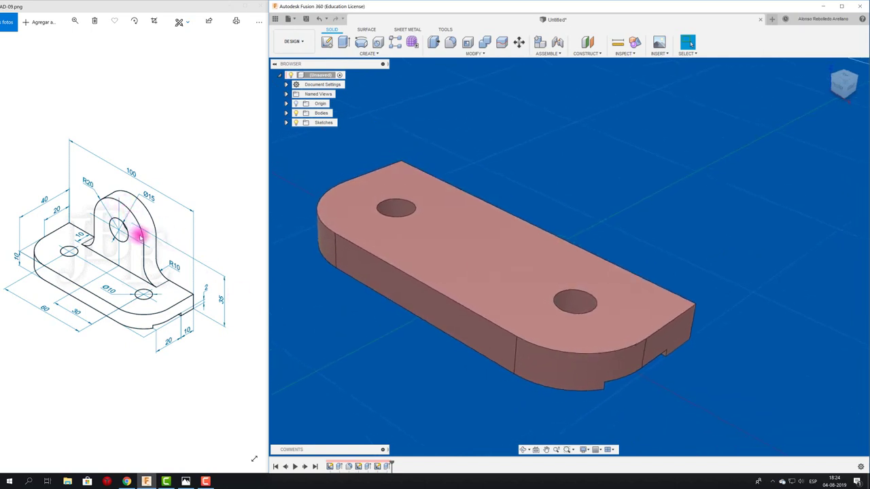
Create a new sketch on the base plate's long side face
shift+middle_drag(139, 235, 464, 339)
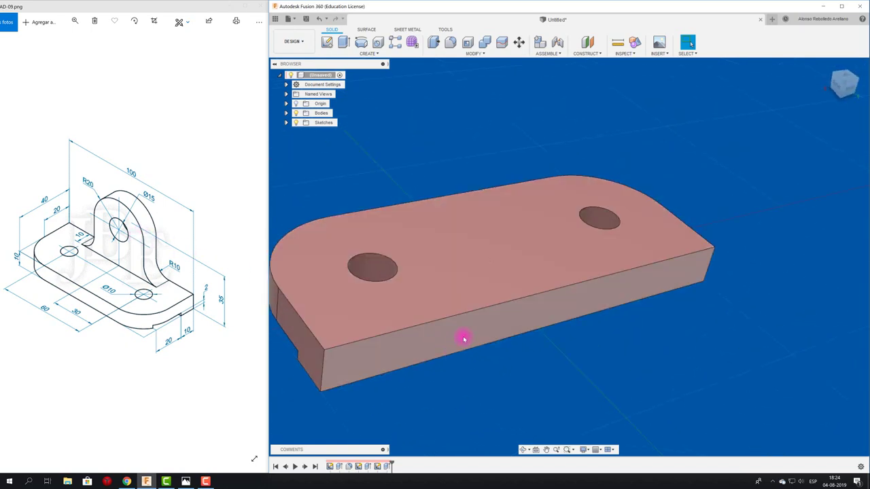
click(327, 43)
shift+middle_drag(467, 248, 524, 315)
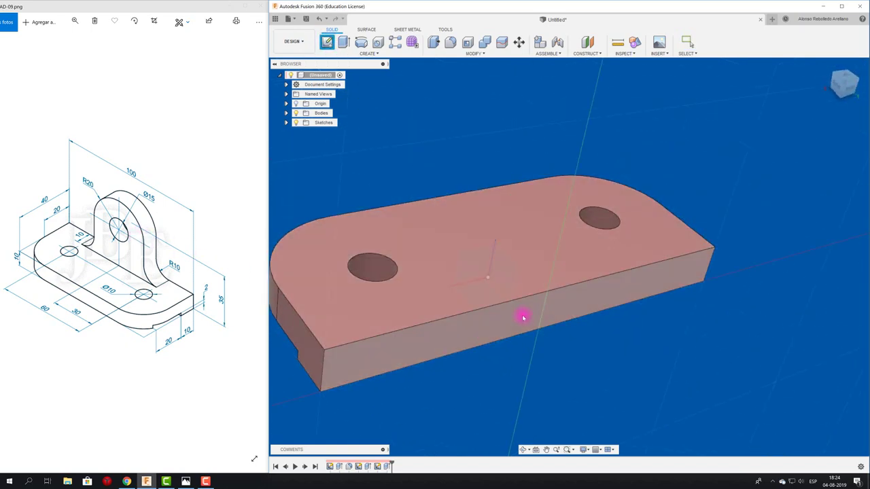
click(524, 317)
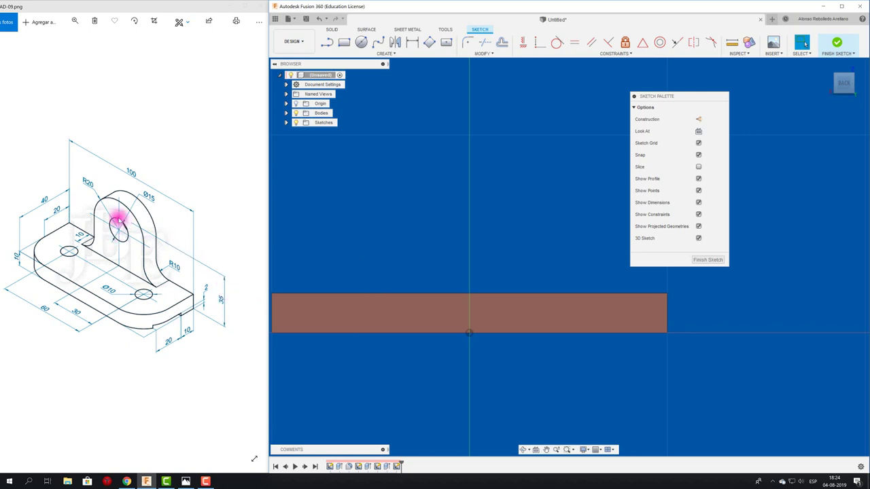
Draw a circle on the vertical axis above the plate and dimension it as radius R20
click(361, 42)
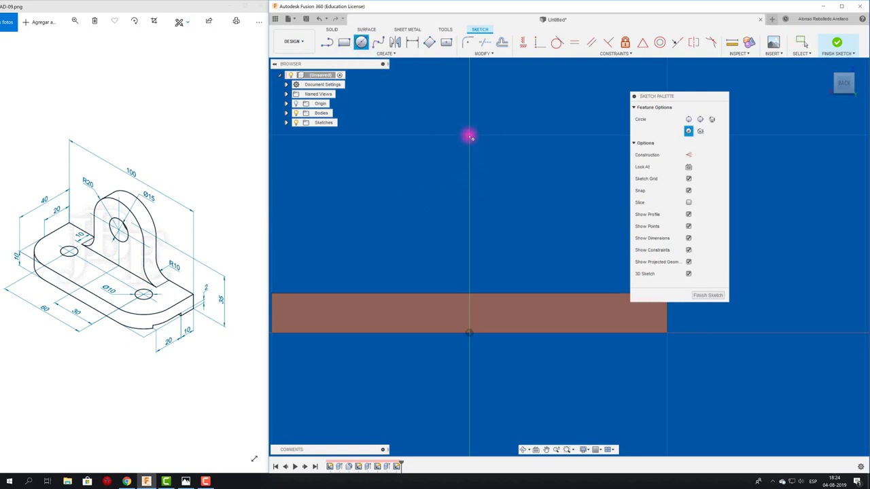
click(469, 135)
click(496, 146)
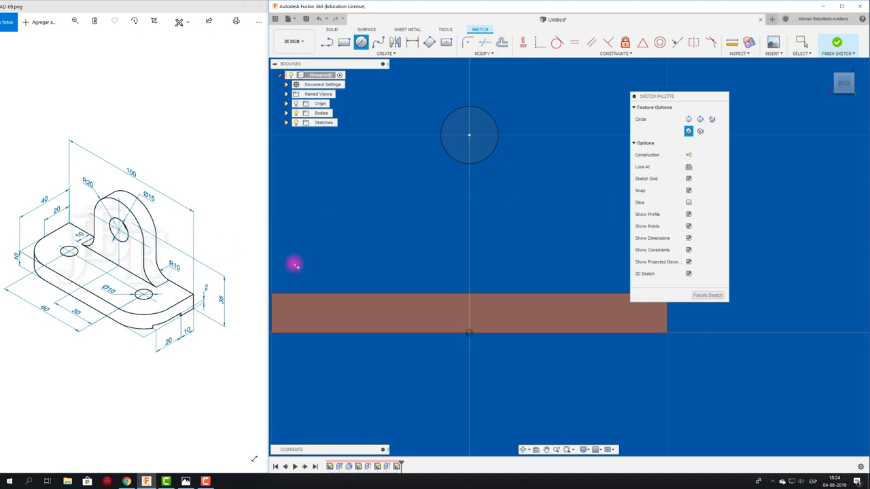
key(d)
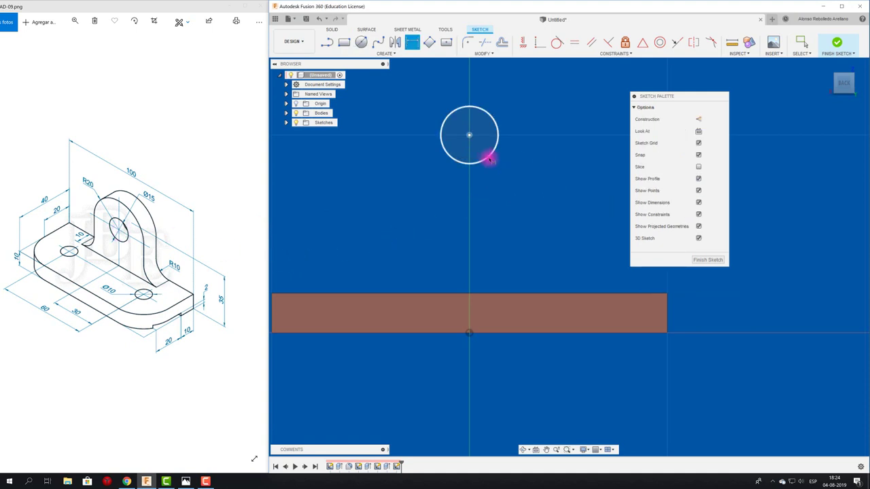
click(489, 156)
right_click(511, 198)
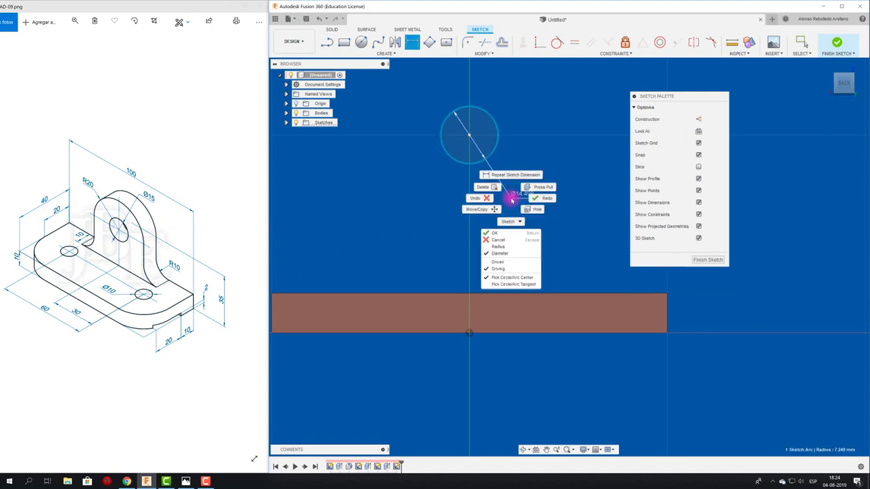
click(504, 249)
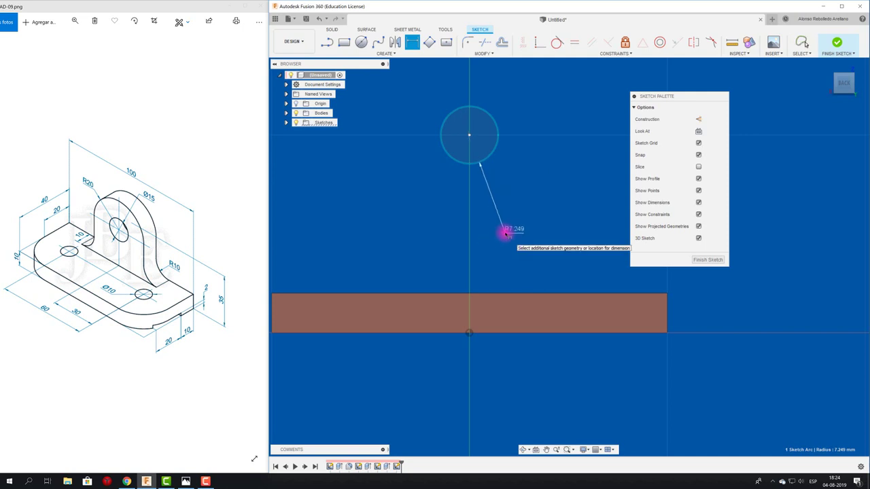
click(507, 234)
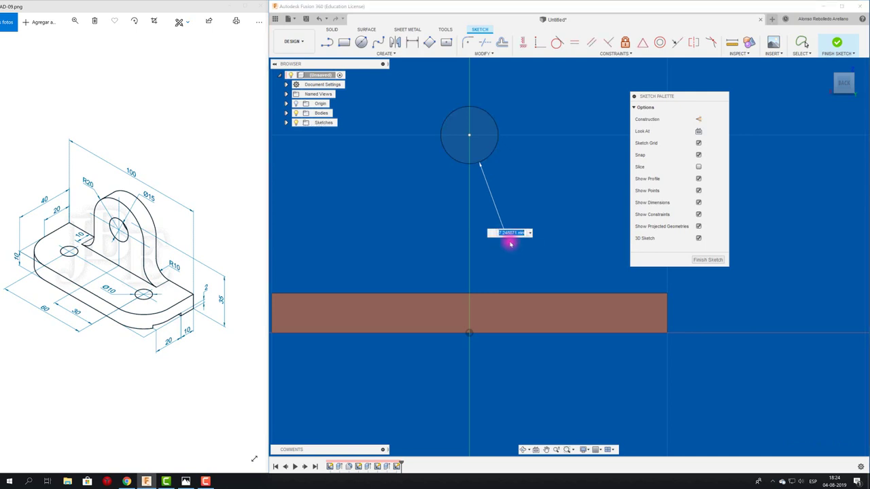
key(Return)
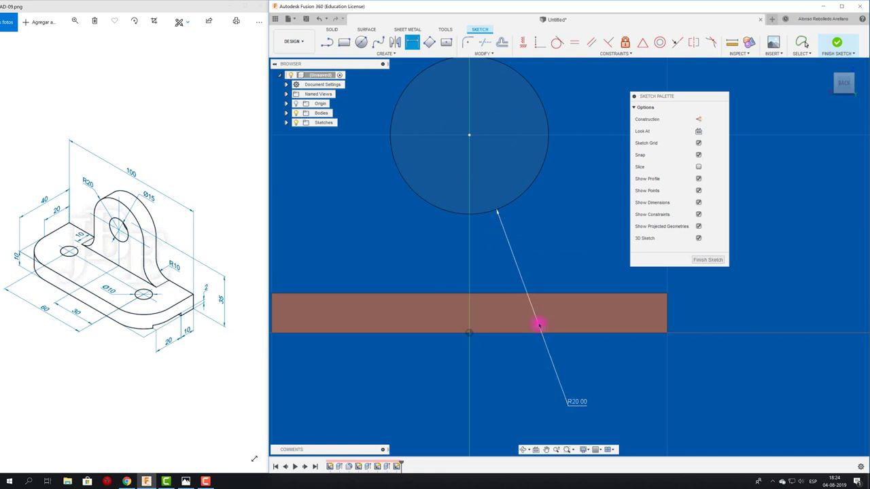
Change the circle's radius to 15 mm, then restore it to 20 mm
double_click(577, 404)
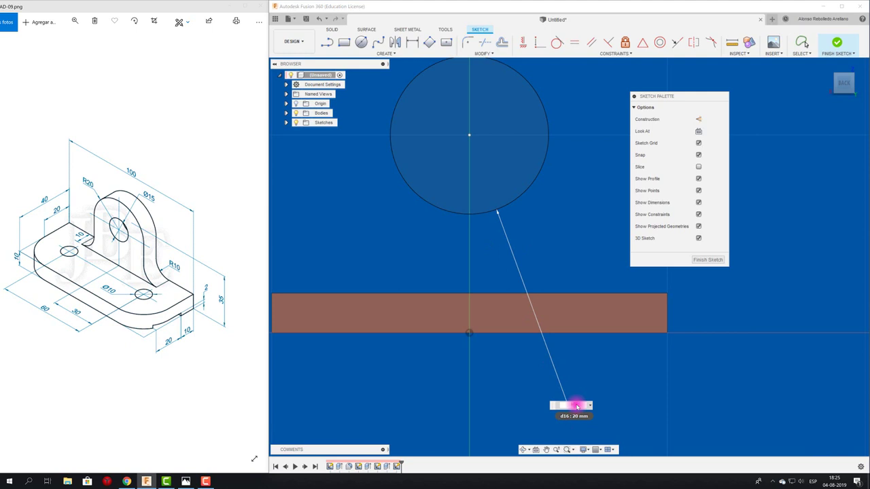
text(15)
key(Return)
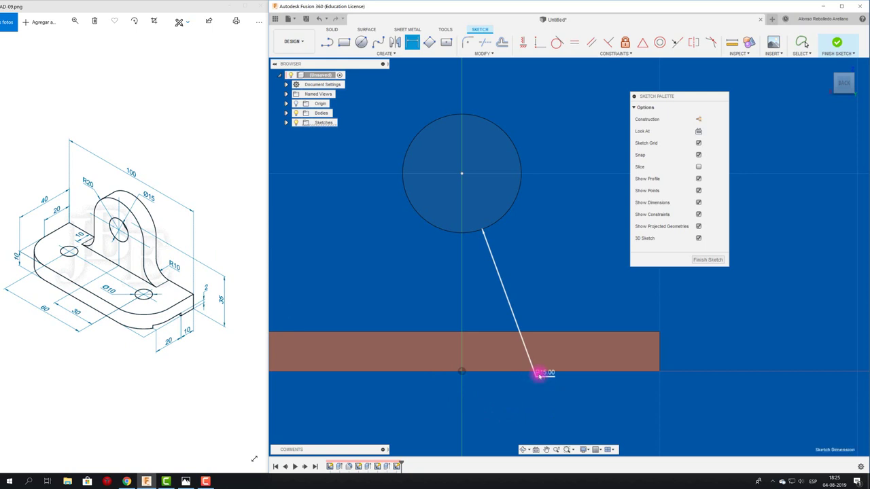
double_click(539, 373)
text(20)
key(Return)
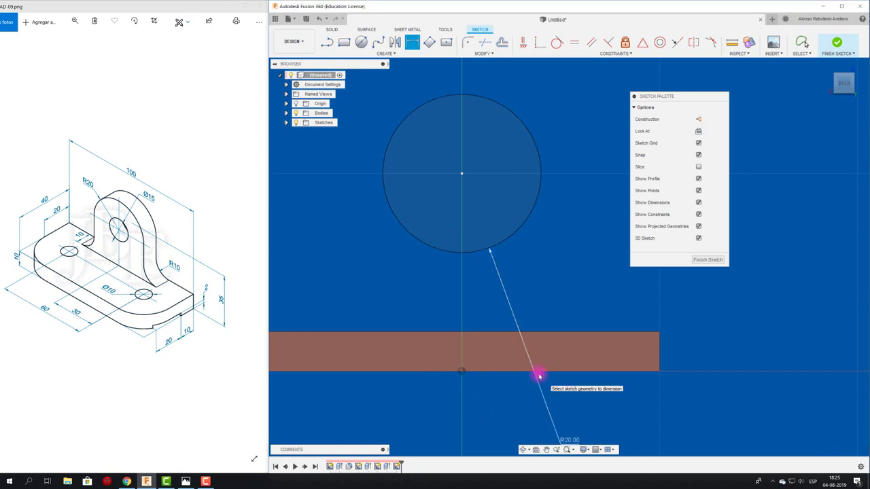
Draw a concentric inner circle and dimension it to Ø15 mm
click(362, 42)
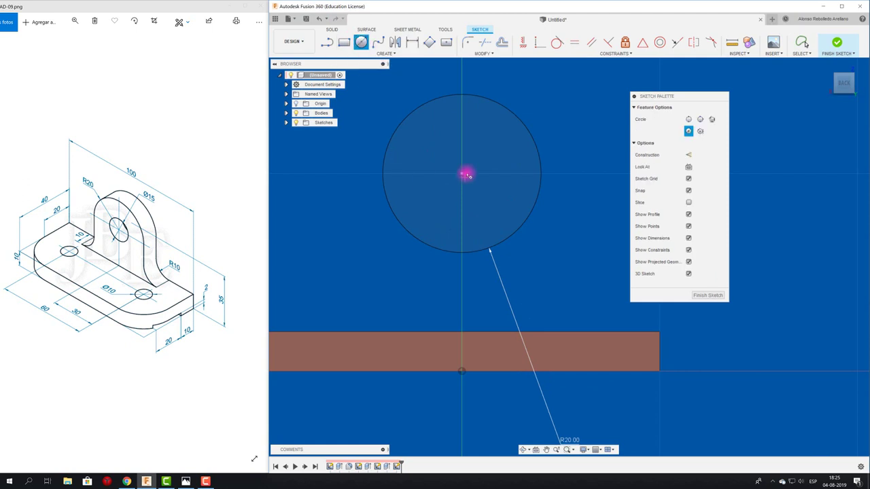
click(462, 174)
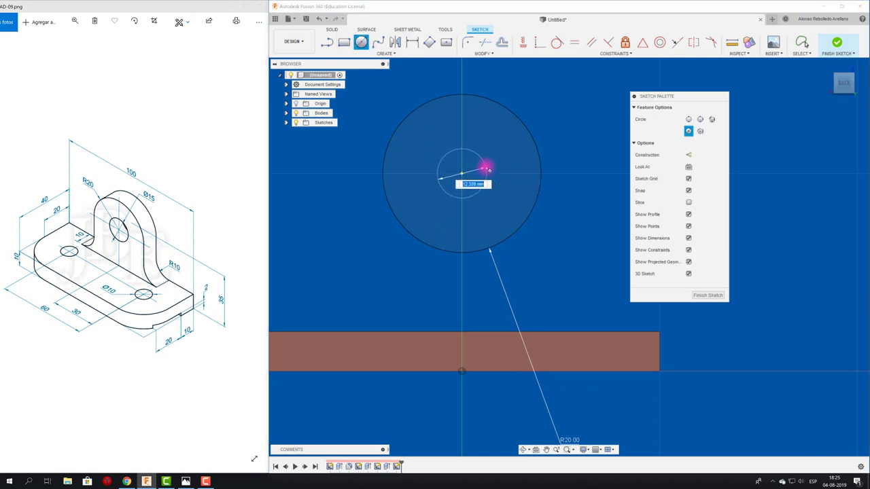
click(486, 174)
key(d)
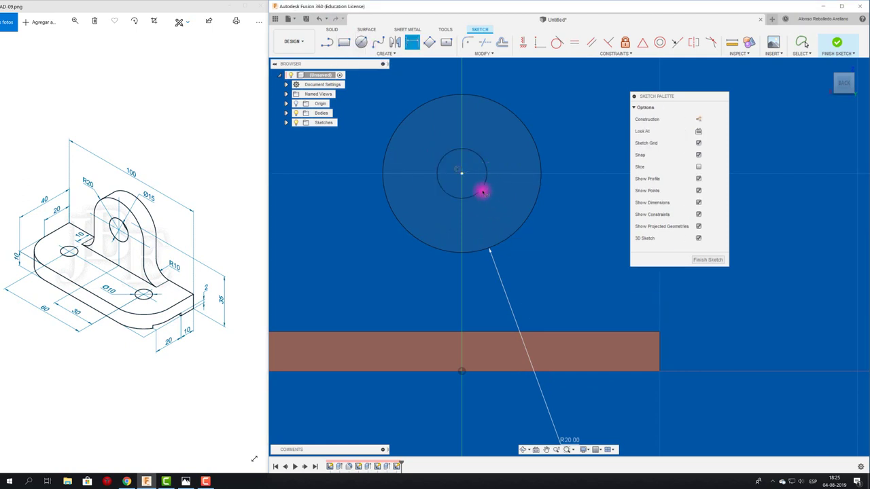
click(482, 192)
click(534, 253)
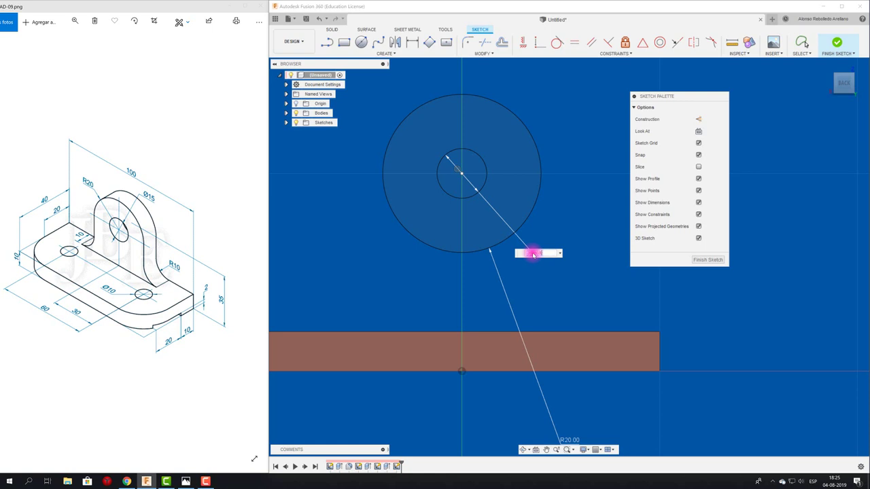
key(Return)
click(327, 42)
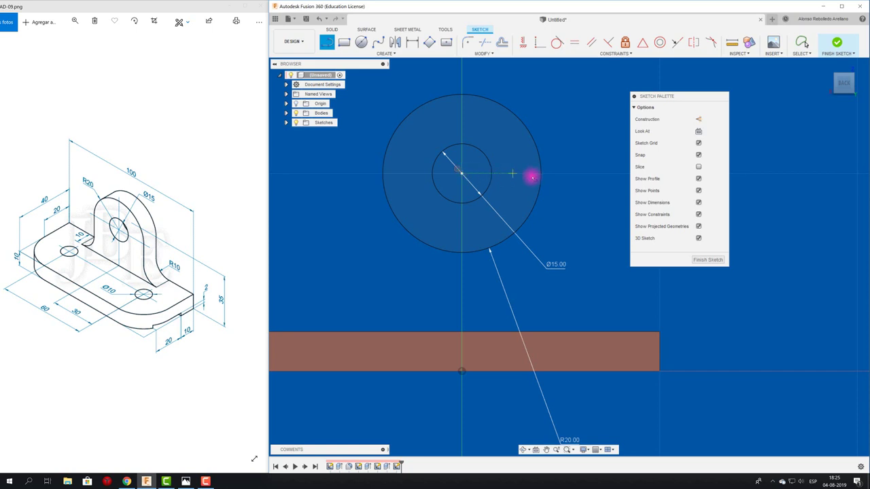
Draw vertical lines from both sides of the 20 mm circle down to the base plate's top edge
click(540, 175)
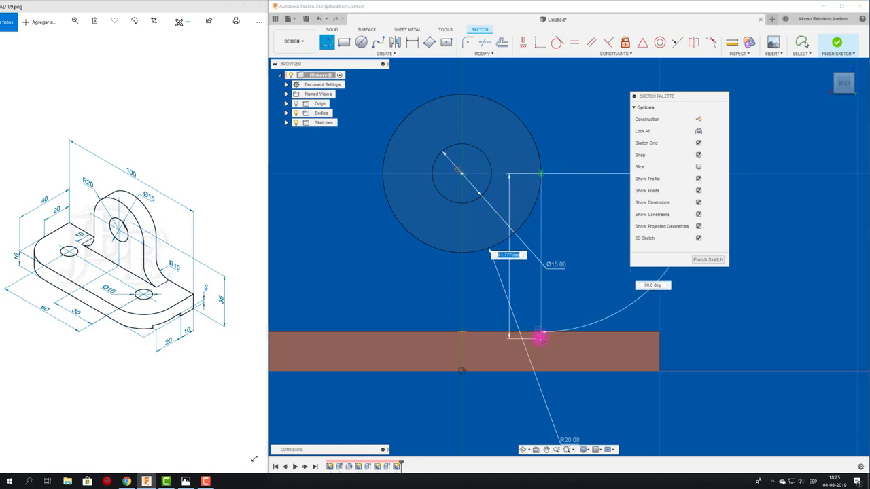
click(540, 338)
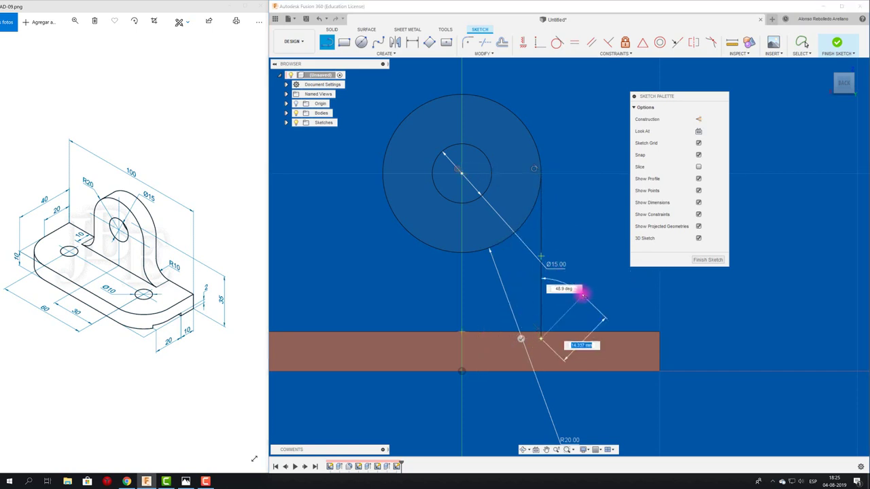
right_click(580, 292)
click(565, 329)
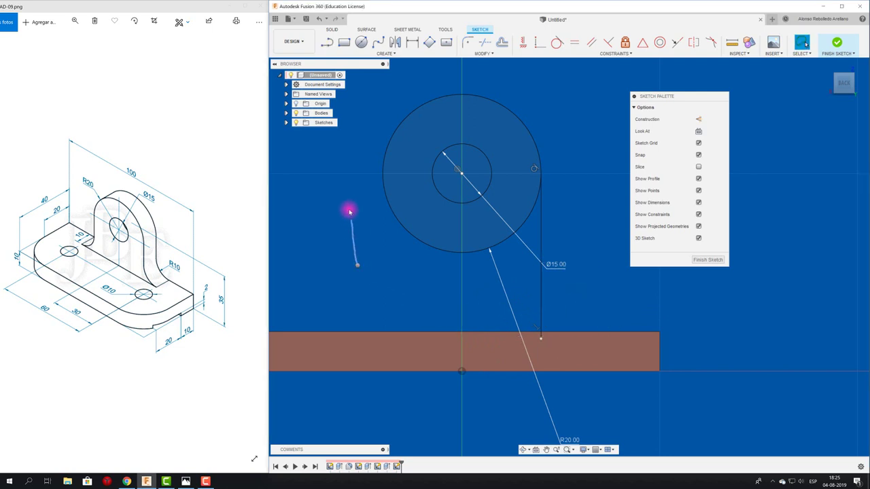
key(l)
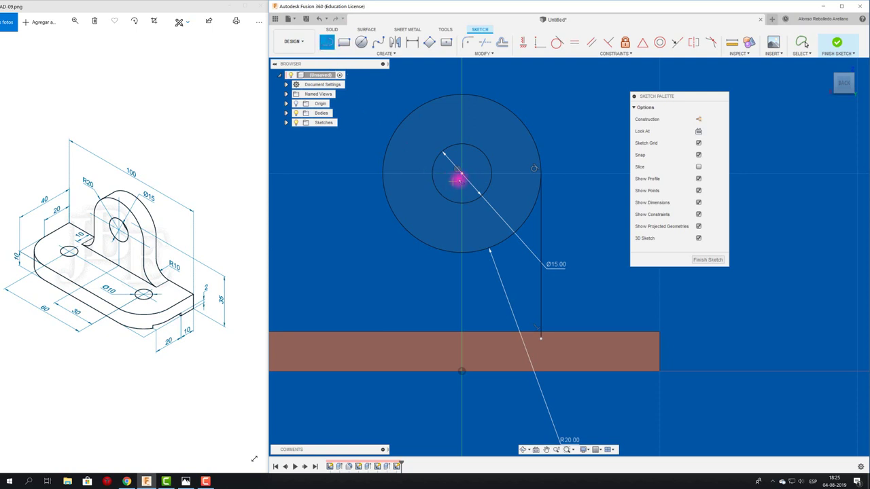
click(461, 174)
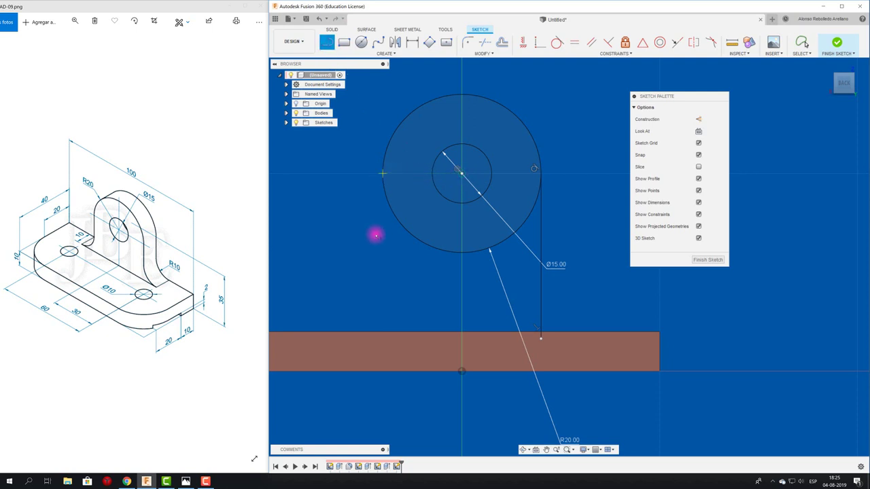
click(384, 343)
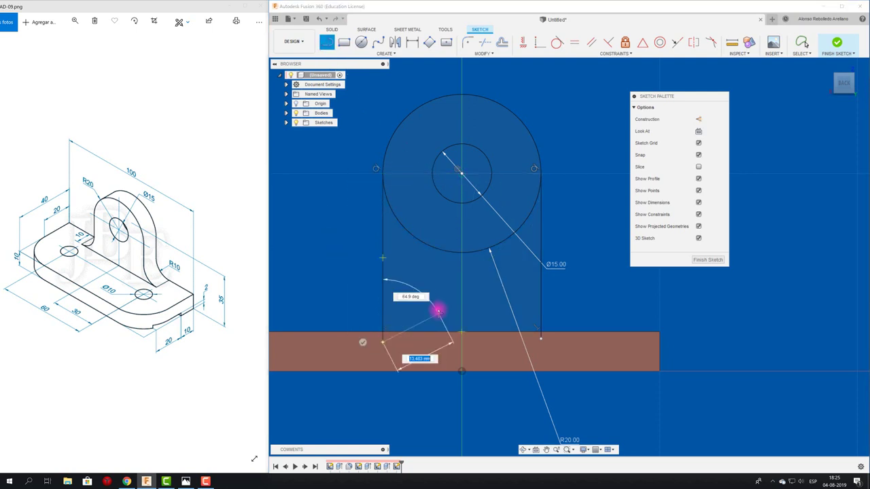
key(Escape)
key(F6)
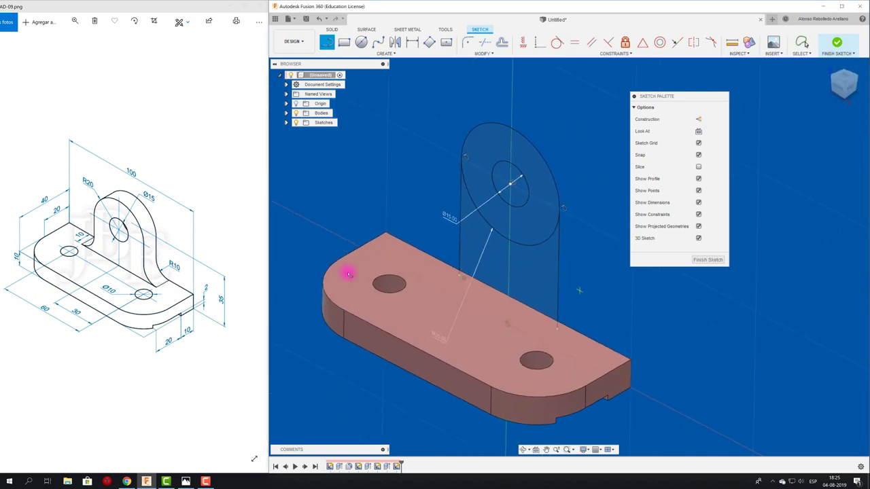
Extrude the ear profile to the dragged thickness, joining it to the base plate
key(e)
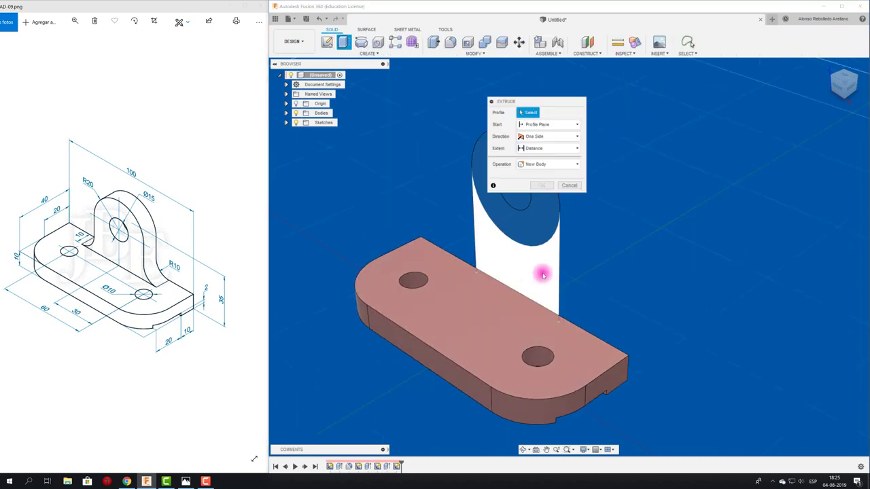
click(528, 275)
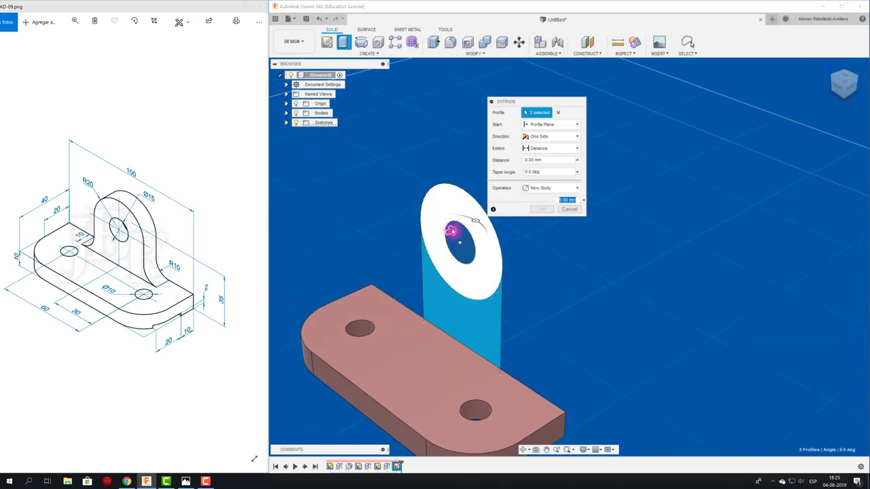
mouse_move(451, 233)
mouse_down()
mouse_move(410, 249)
mouse_move(416, 246)
mouse_up()
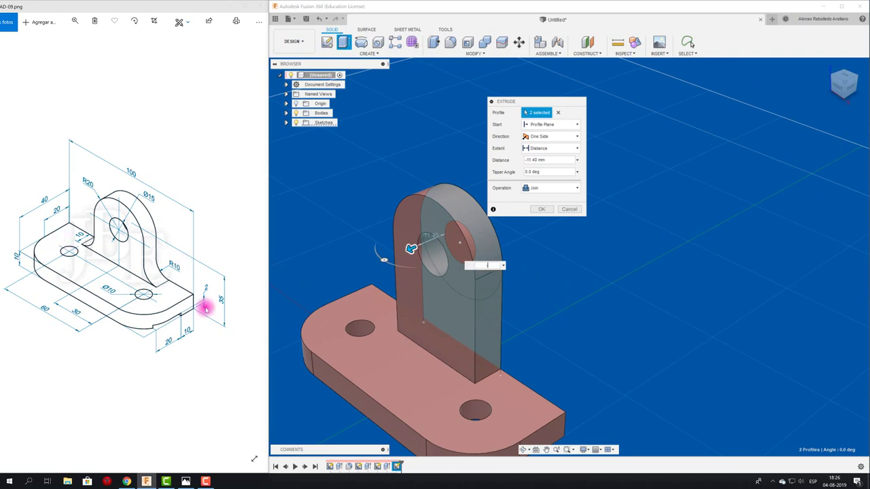
text(-10)
key(Return)
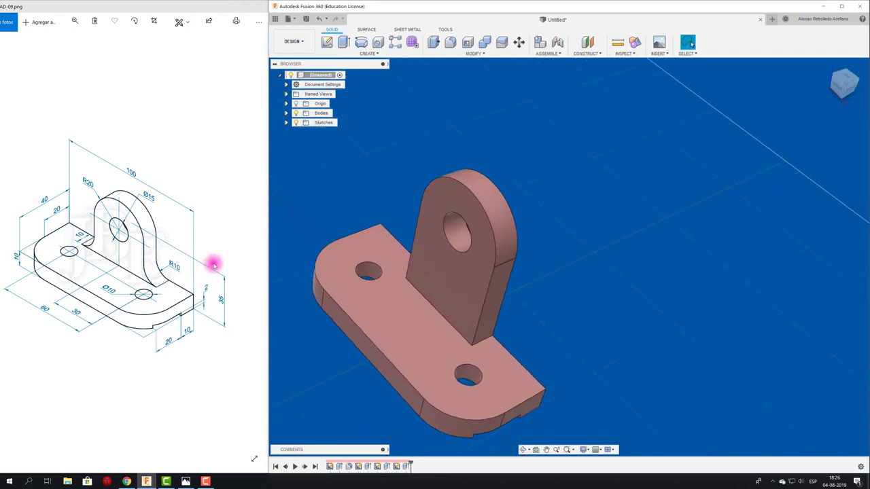
Apply a 10 mm fillet to both ear-to-base edges and orbit to inspect the result
click(451, 43)
click(477, 327)
shift+middle_drag(477, 326, 323, 323)
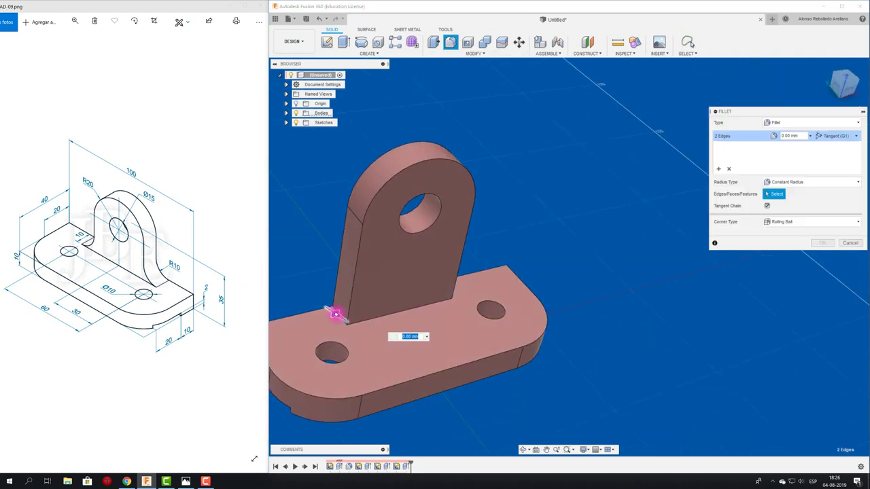
click(333, 310)
text(10)
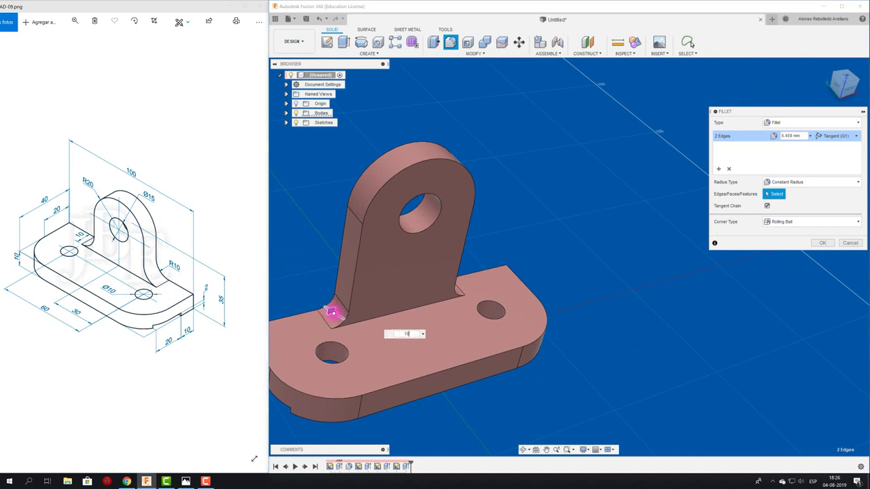
key(Return)
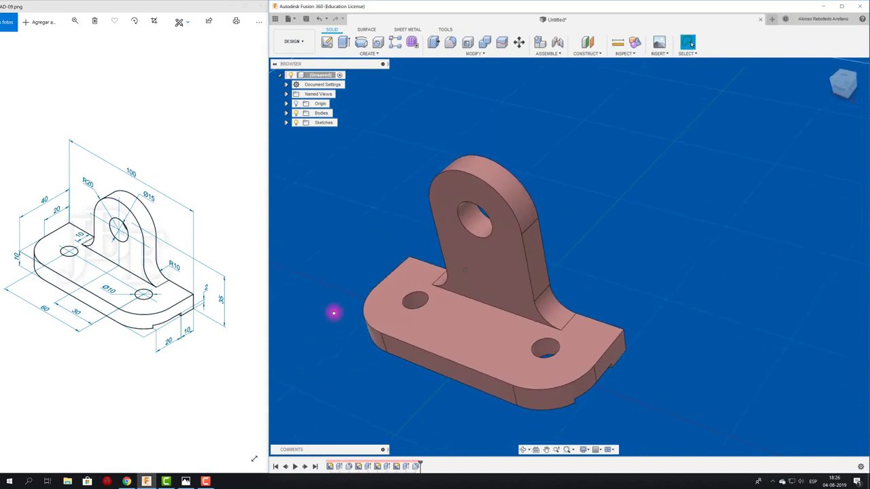
shift+middle_drag(333, 312, 333, 305)
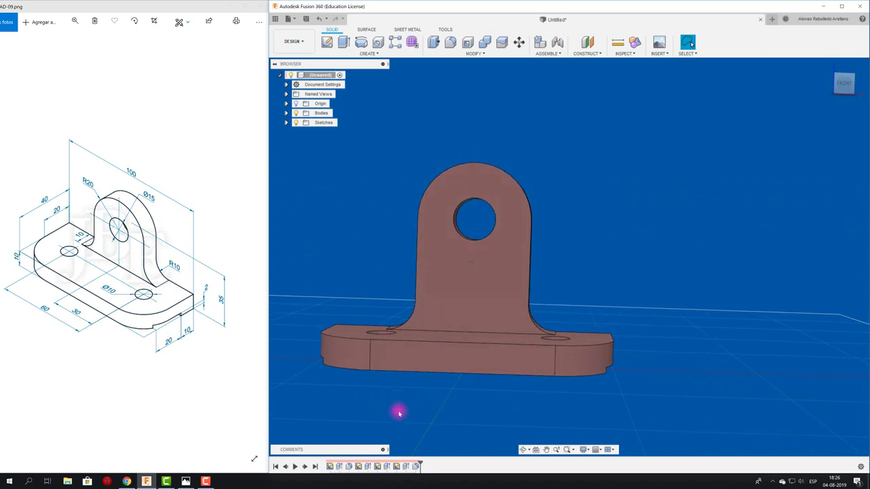
shift+middle_drag(399, 412, 431, 403)
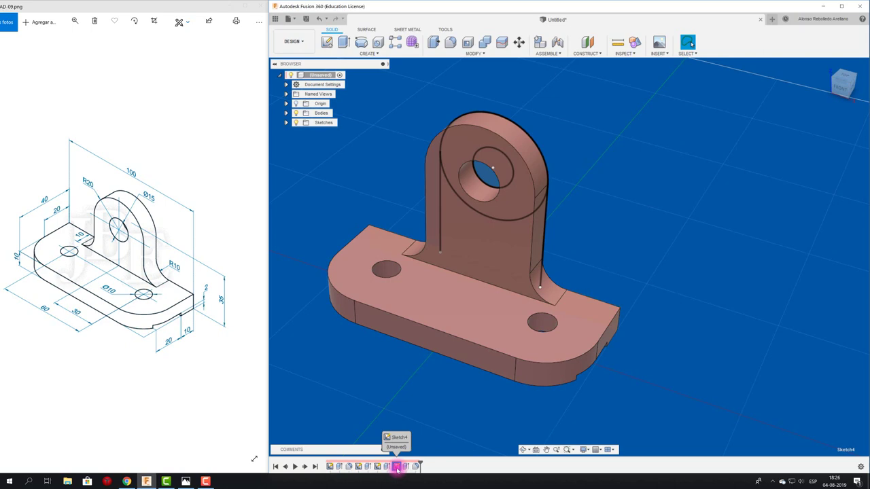
Reopen Sketch4 and dimension the hole centre 50 mm above the base's bottom
right_click(397, 466)
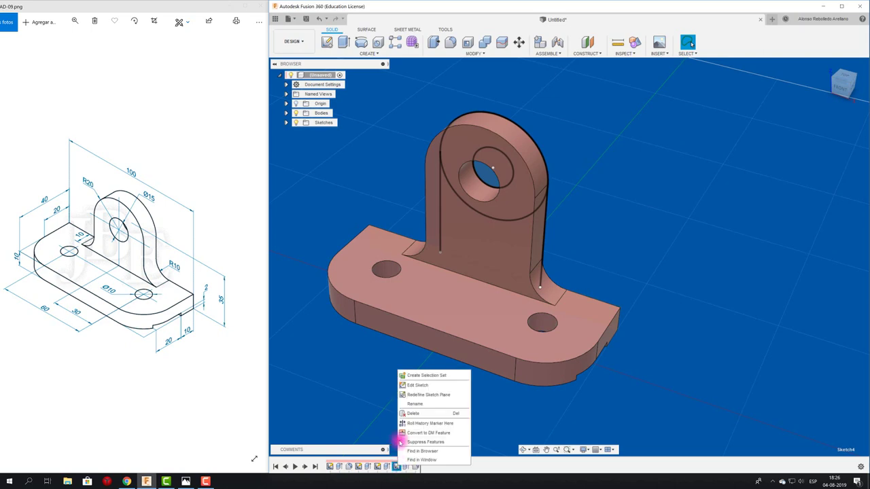
click(419, 384)
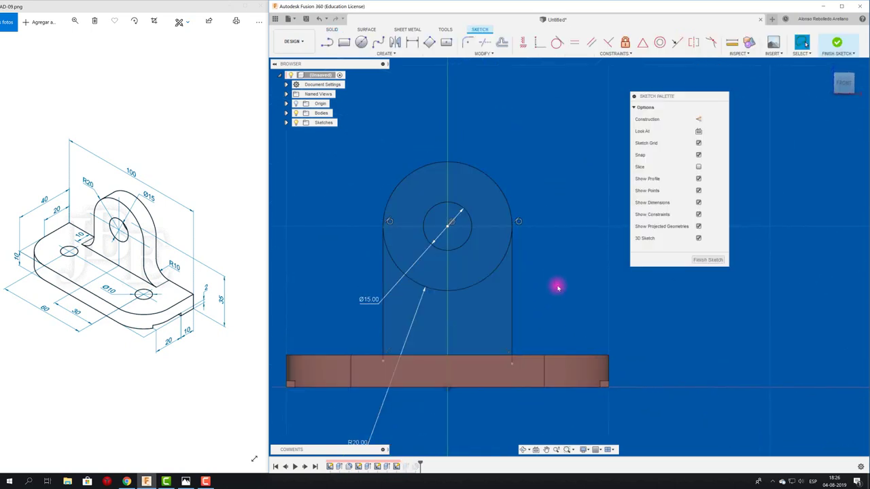
key(d)
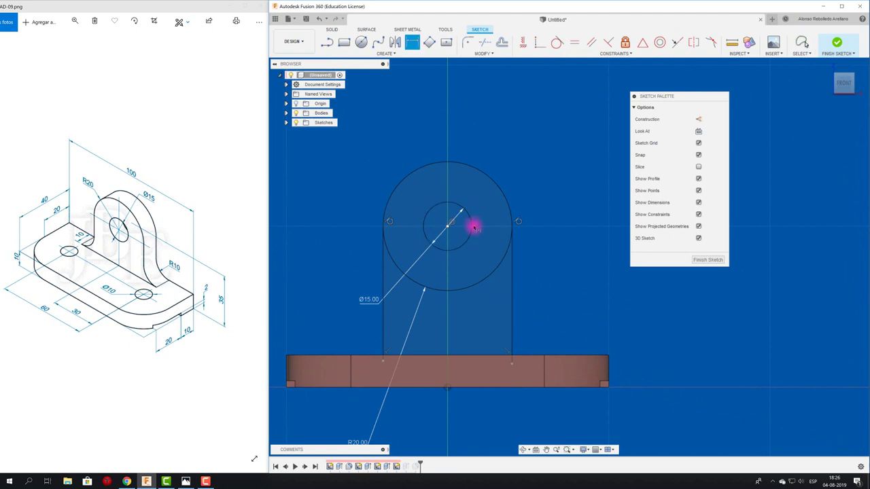
click(470, 227)
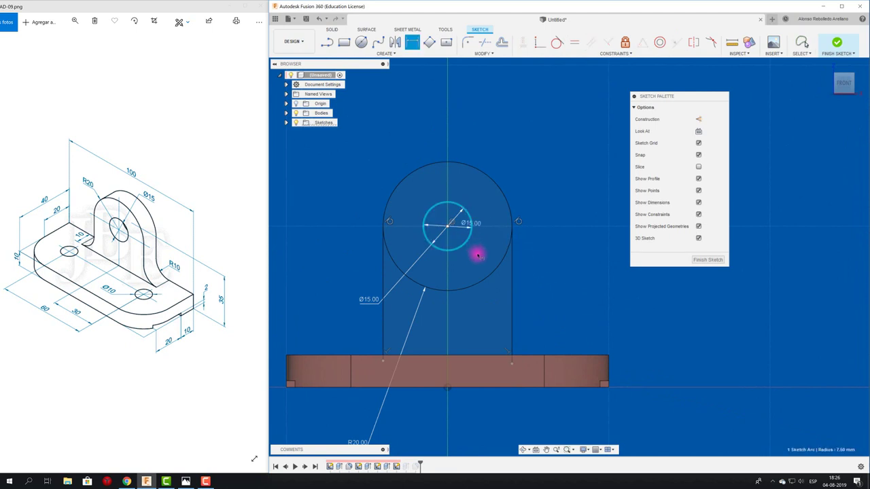
click(494, 385)
click(623, 312)
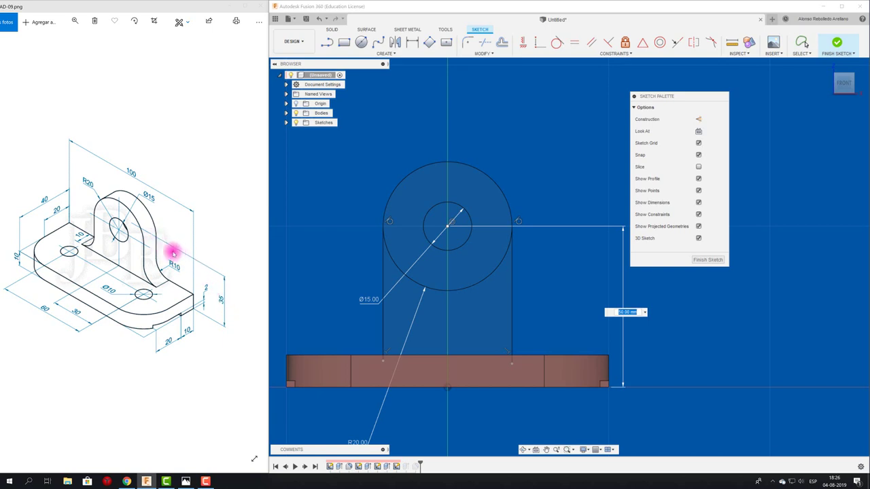
key(Return)
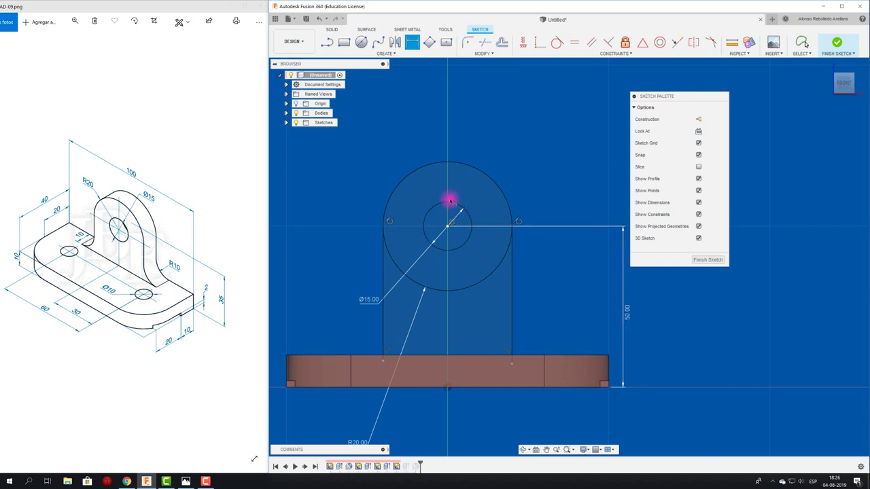
Add a horizontal line at the hole's top and dimension its height from the base bottom
click(327, 42)
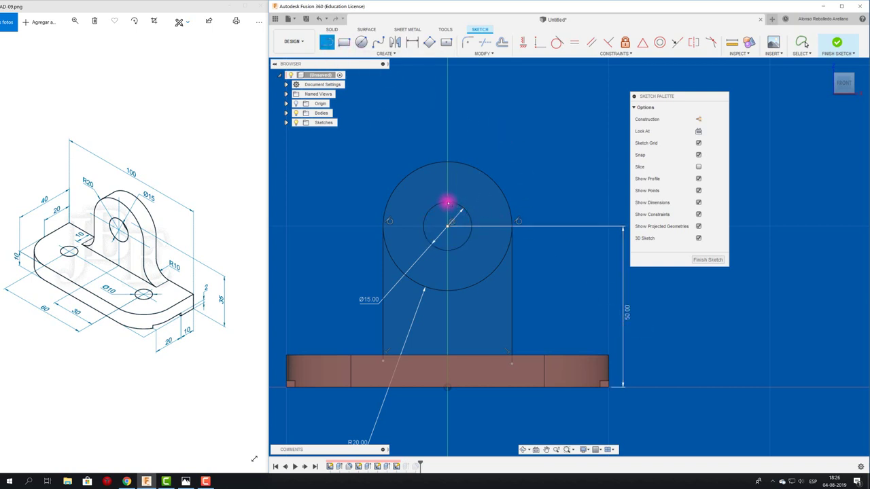
drag(448, 201, 534, 205)
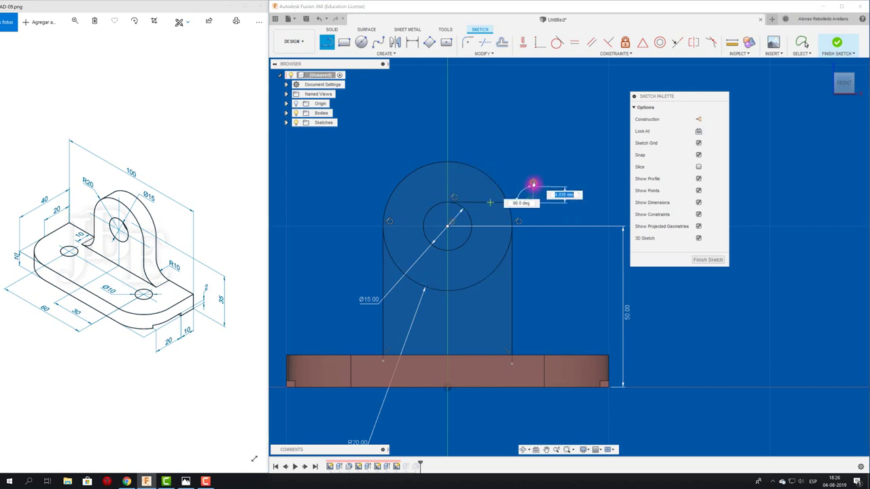
click(533, 203)
key(d)
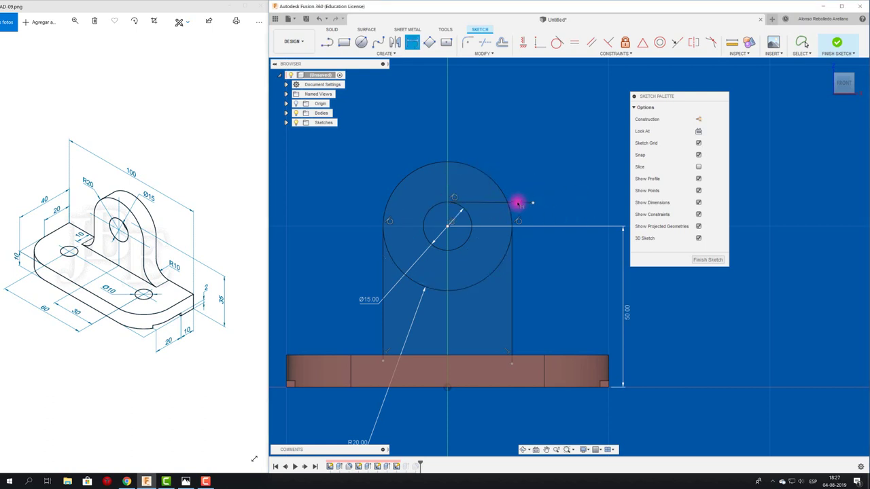
click(518, 202)
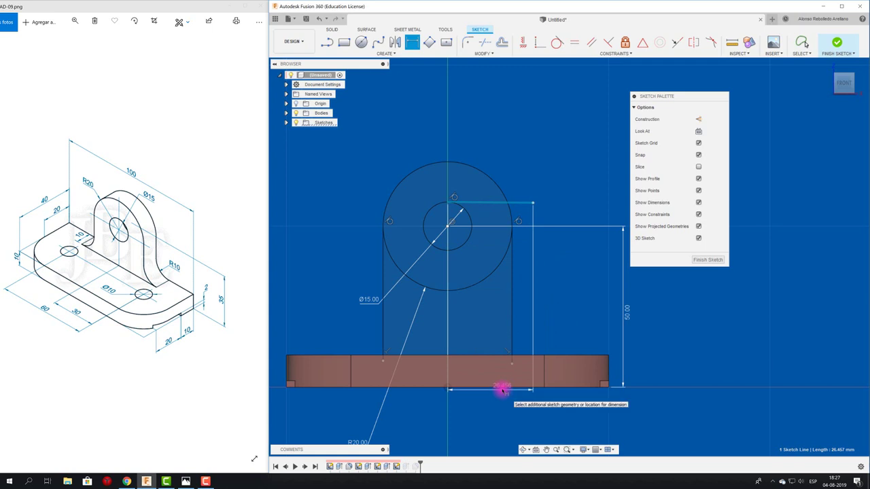
click(502, 389)
click(687, 324)
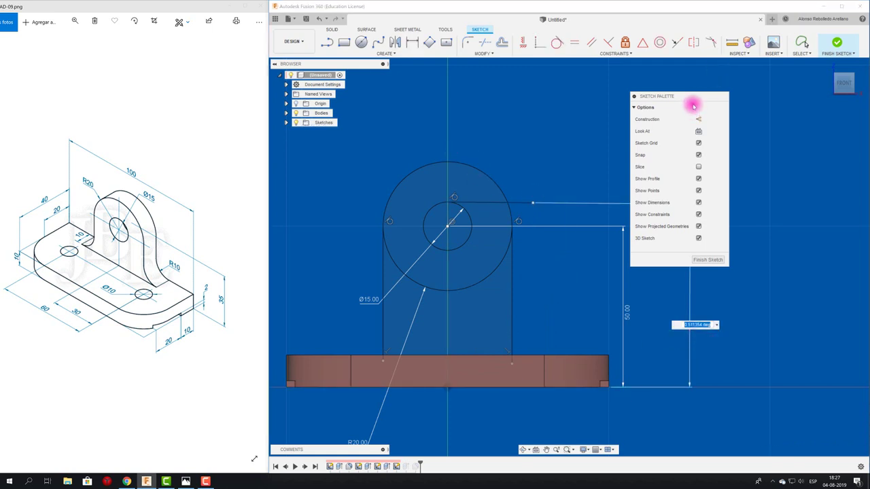
mouse_move(707, 96)
mouse_down()
mouse_move(758, 91)
mouse_move(756, 102)
mouse_up()
key(Return)
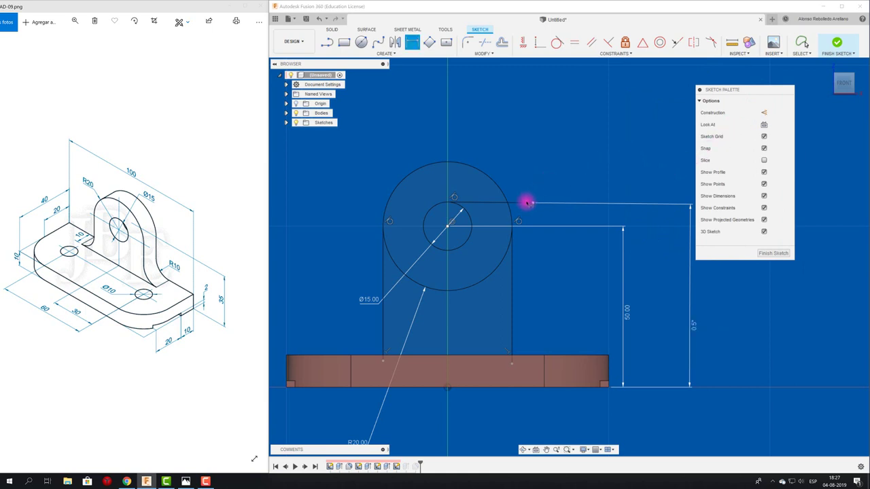
key(Escape)
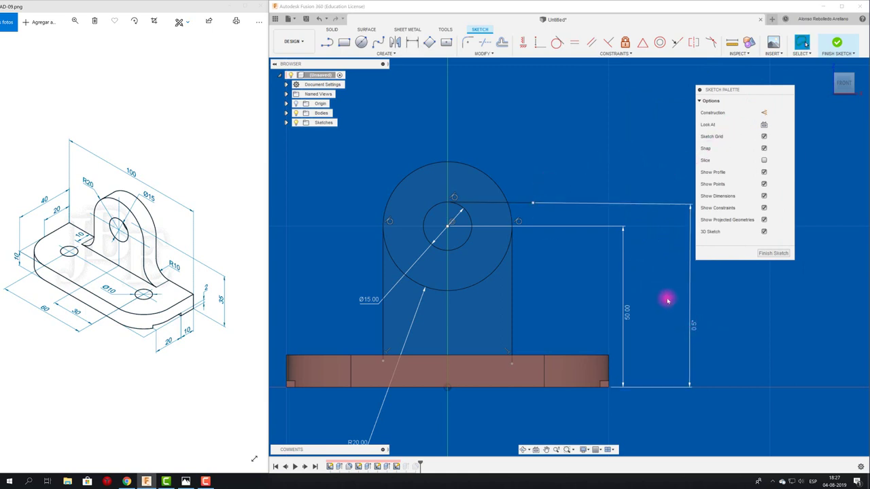
Delete the stray line and 50 mm dimension, then set the hole centre 35 mm above the base bottom
click(527, 202)
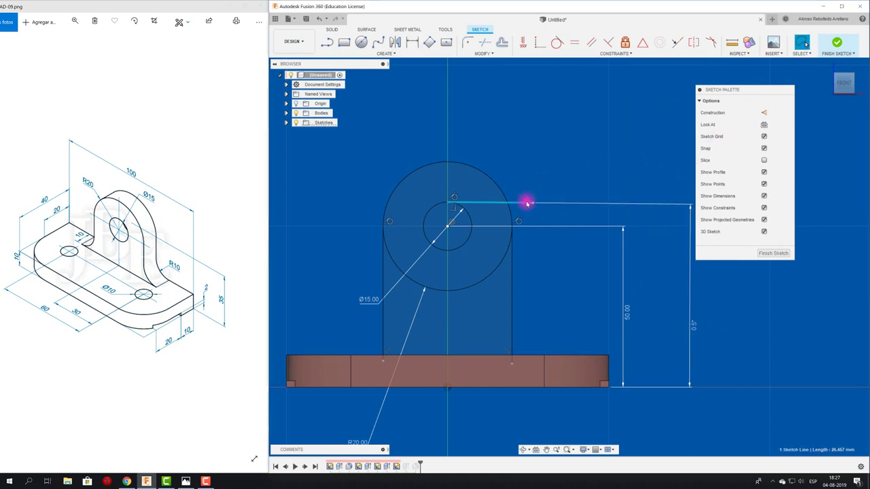
key(Delete)
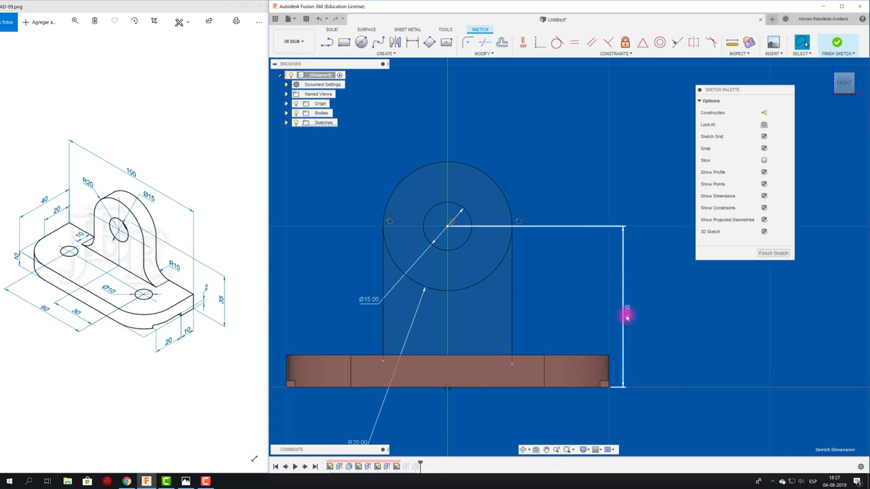
key(Escape)
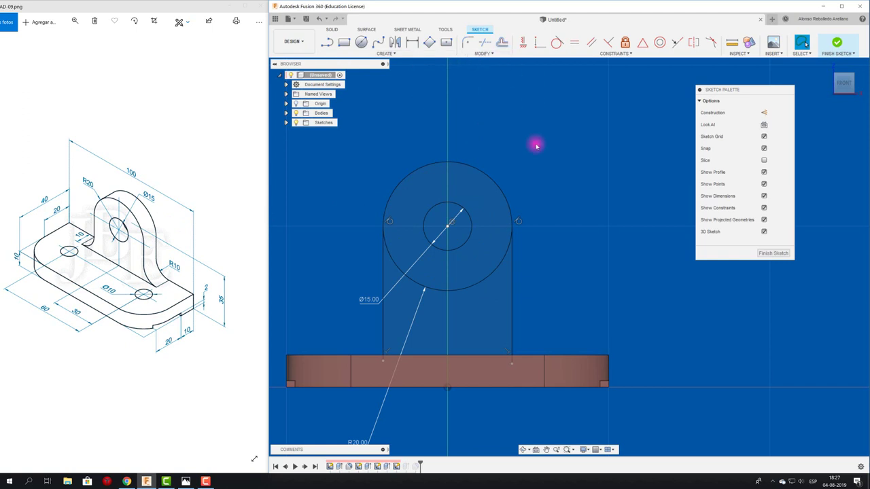
key(d)
click(468, 216)
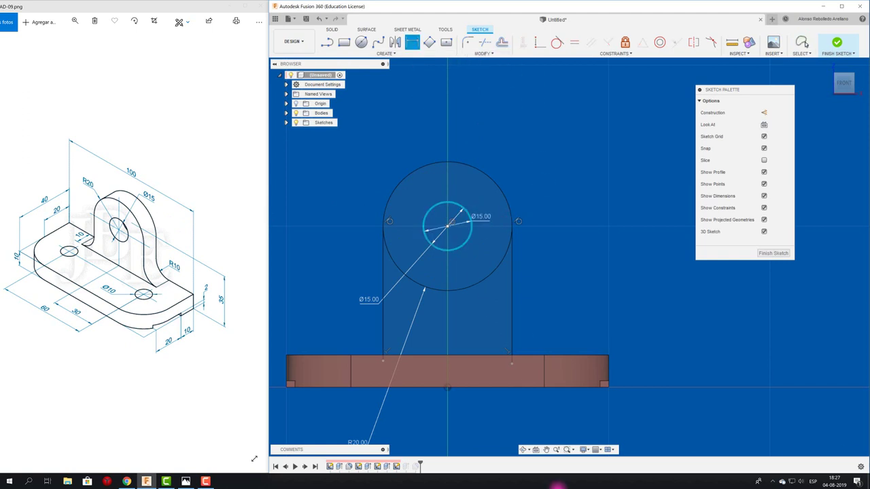
click(540, 387)
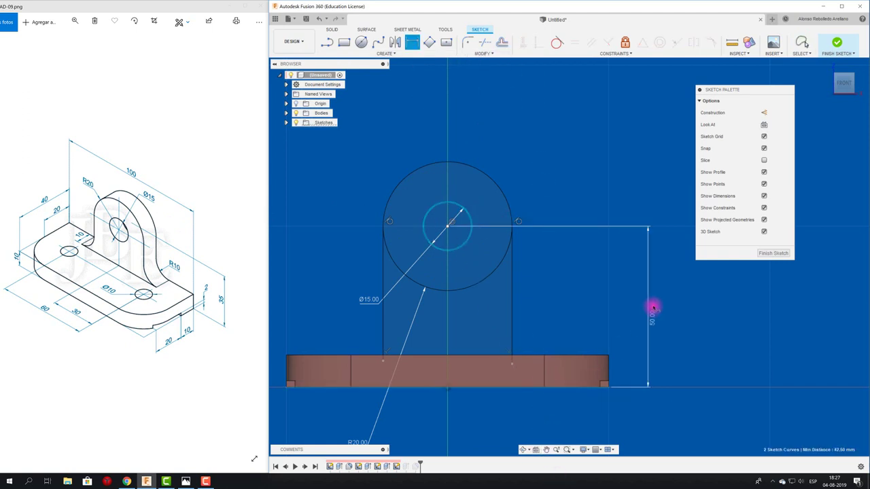
click(653, 307)
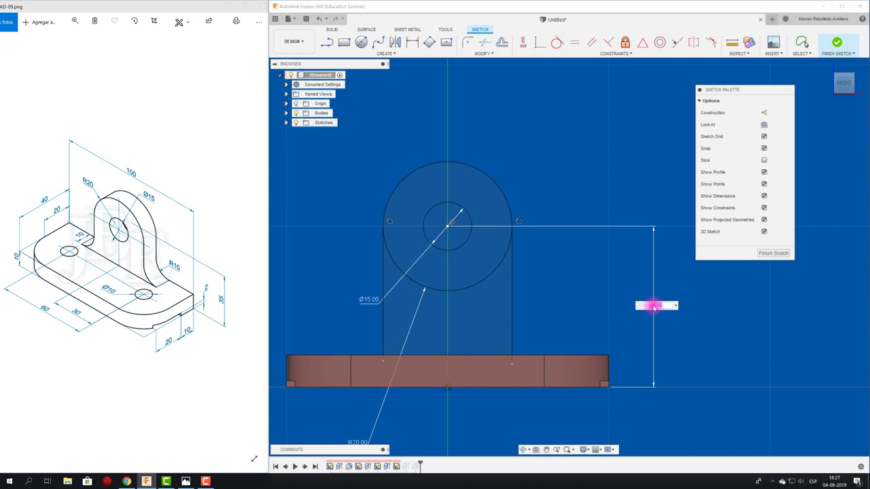
key(Return)
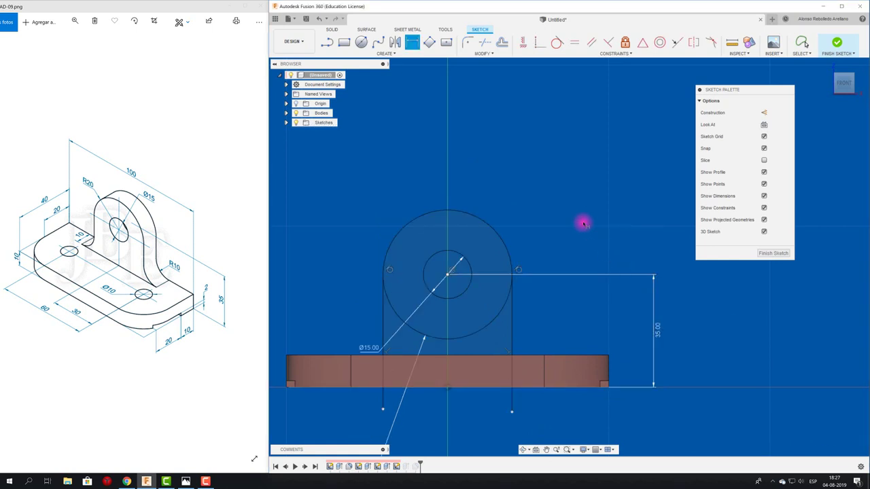
mouse_move(843, 82)
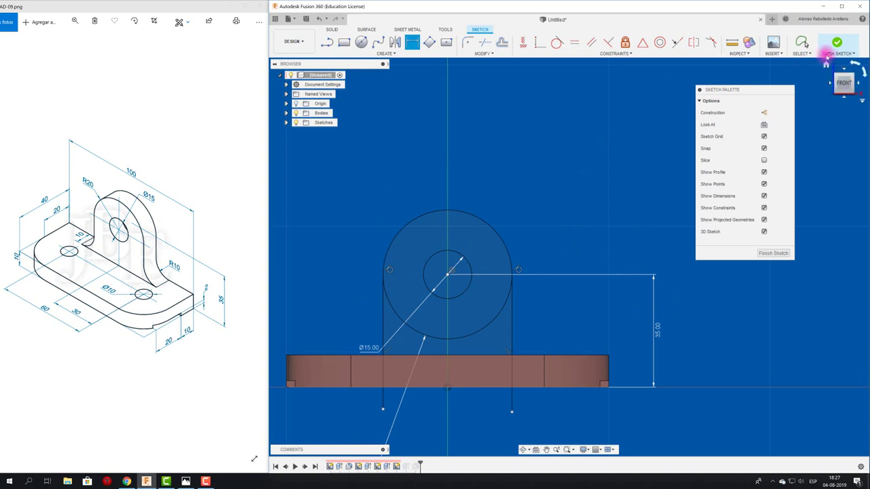
Finish the ear sketch so the bracket rebuilds with the hole centre 35 mm up
click(837, 44)
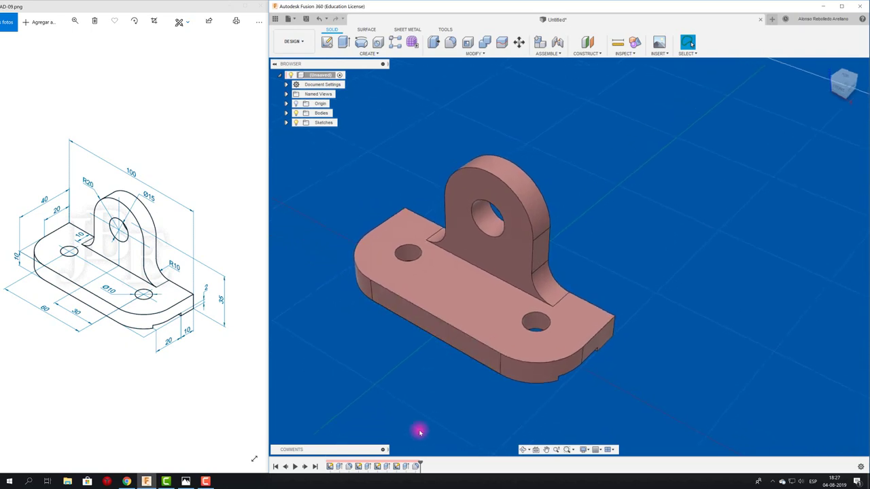
right_click(387, 467)
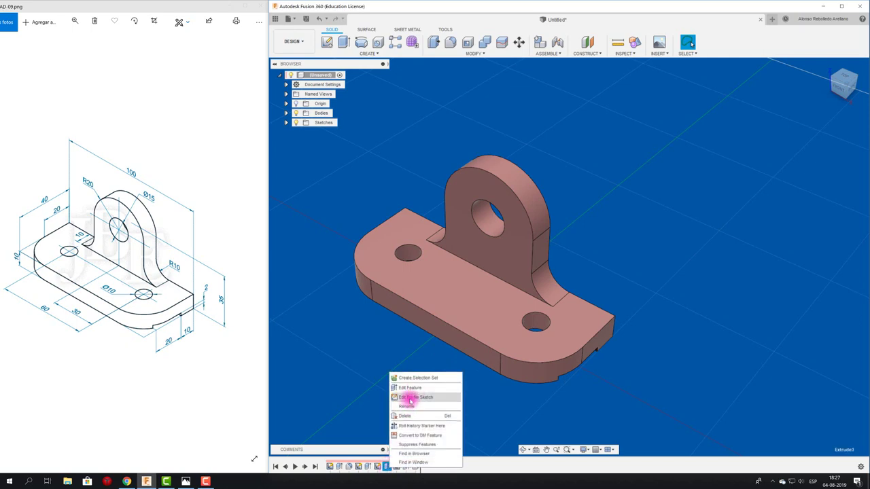
click(348, 357)
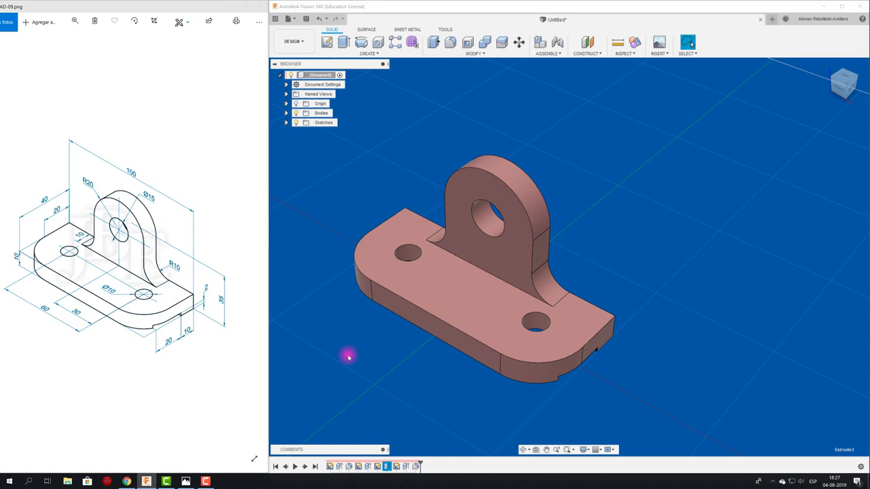
Save the bracket design as 'SOPORTE ACERO' with PROYECTOS MECANICOS chosen as the location
click(307, 18)
text(SOPORTE ACERO)
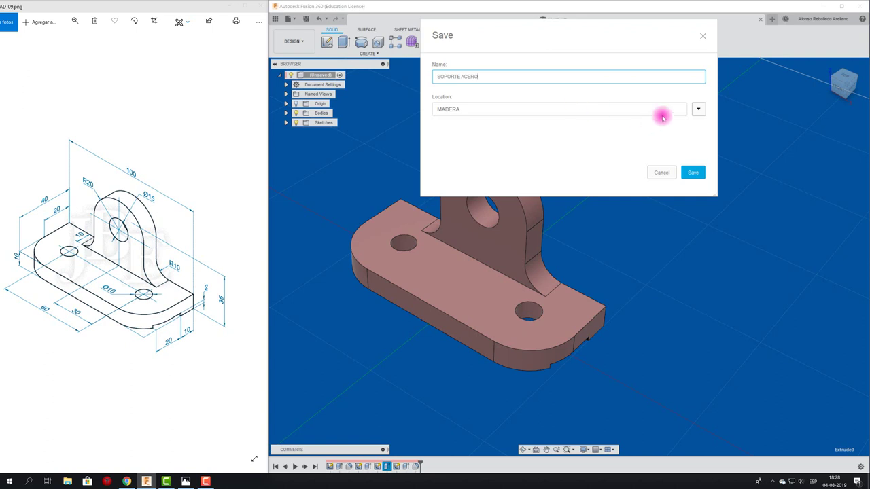
click(698, 109)
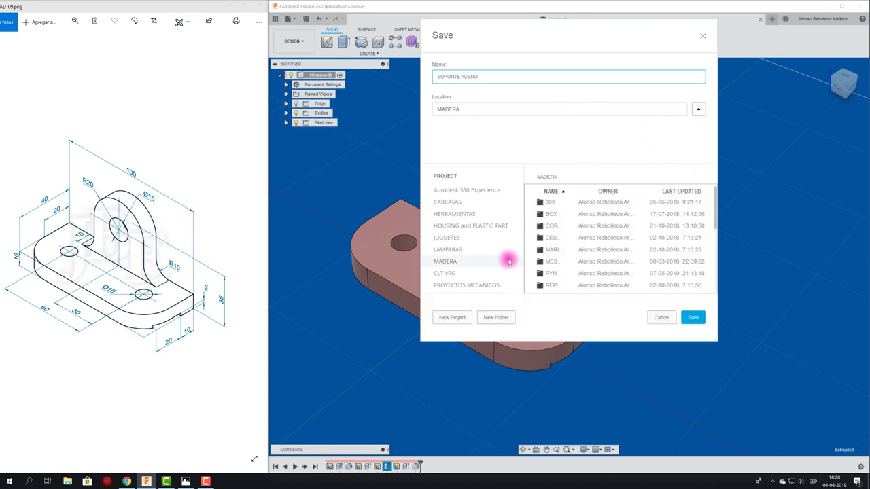
click(495, 285)
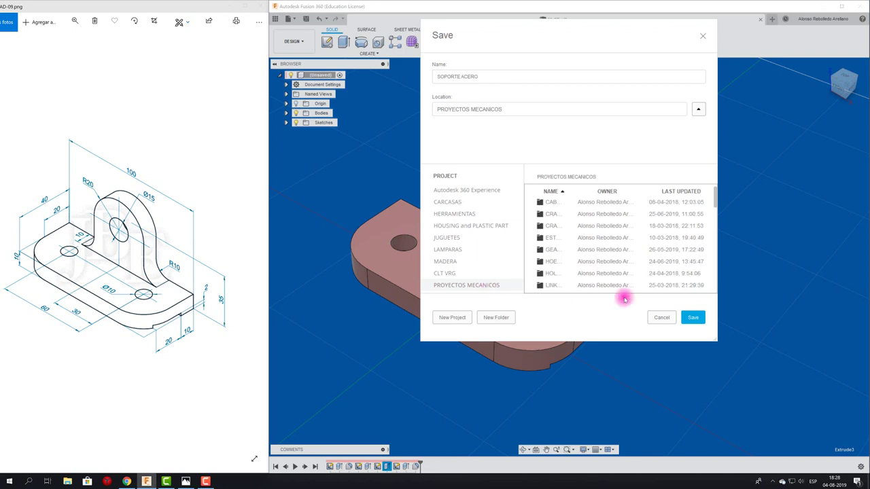
click(693, 317)
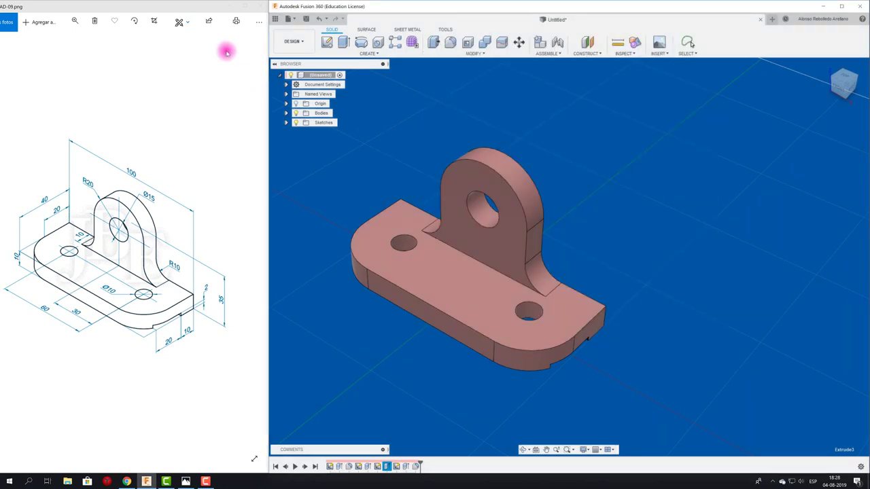
Maximize the window and browse the PROYECTOS MECANICOS project in the Data Panel to find SOPORTE ACERO
click(843, 6)
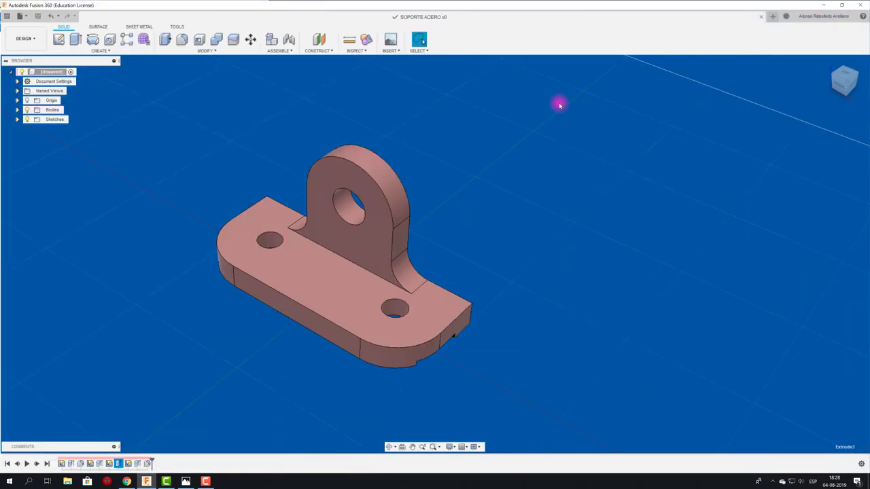
click(6, 16)
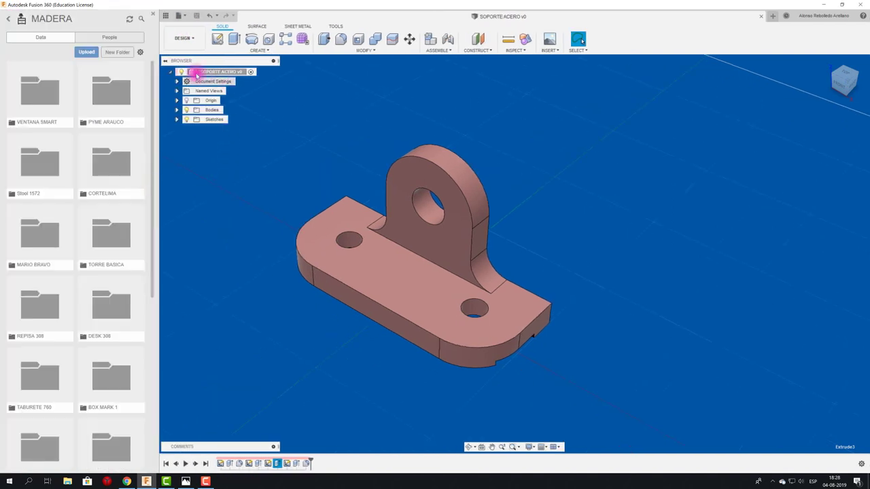
click(8, 21)
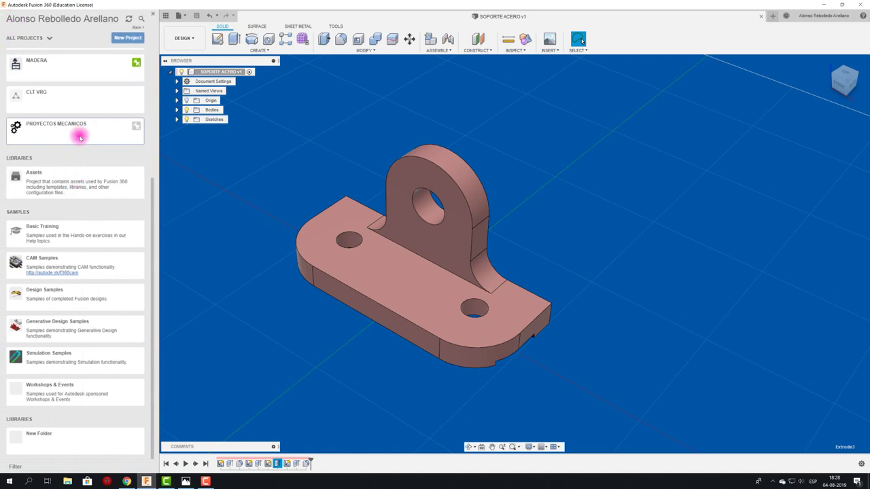
click(80, 135)
scroll(101, 222, down, 3)
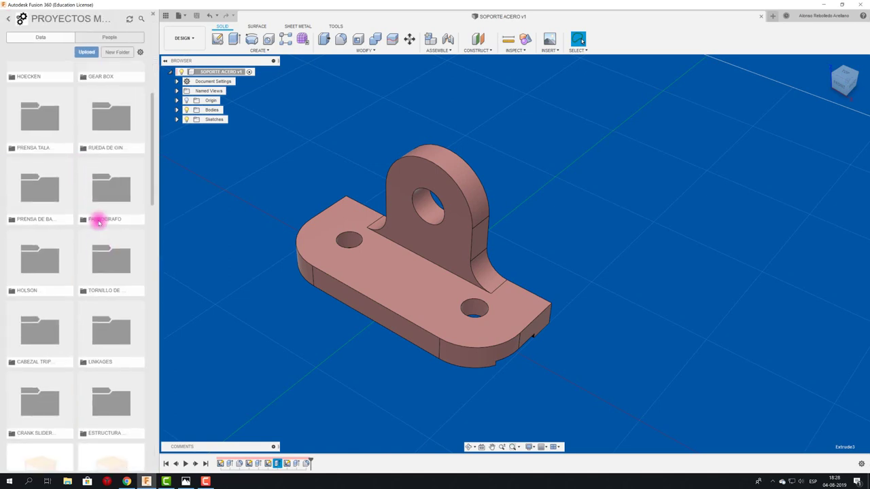
scroll(101, 228, down, 3)
scroll(101, 221, down, 3)
scroll(102, 218, down, 3)
scroll(103, 215, down, 3)
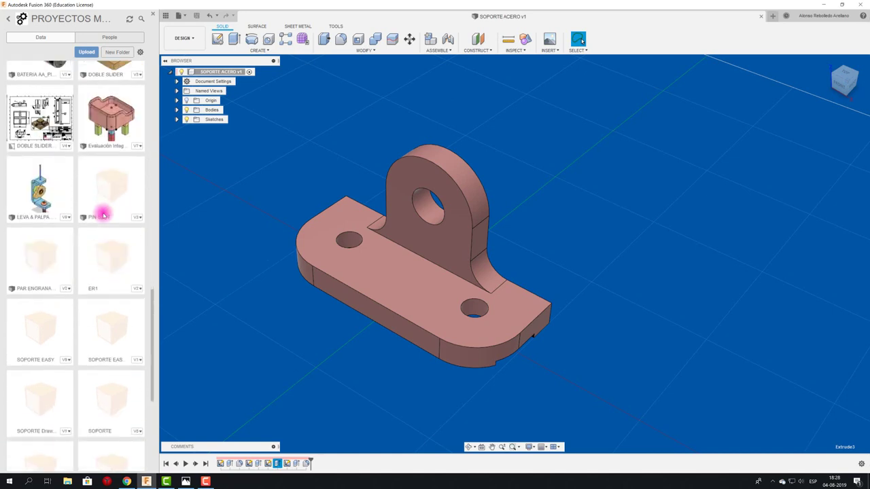
scroll(103, 215, down, 3)
scroll(103, 215, down, 3)
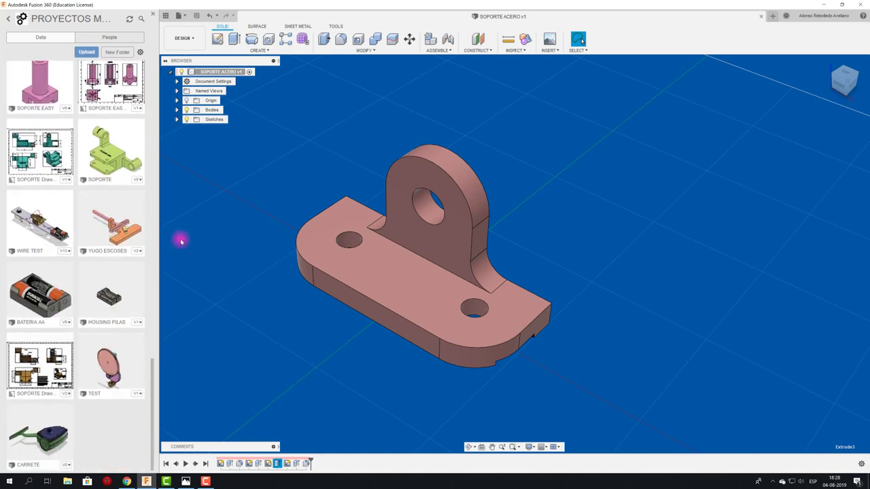
scroll(238, 306, up, 1)
scroll(238, 305, up, 1)
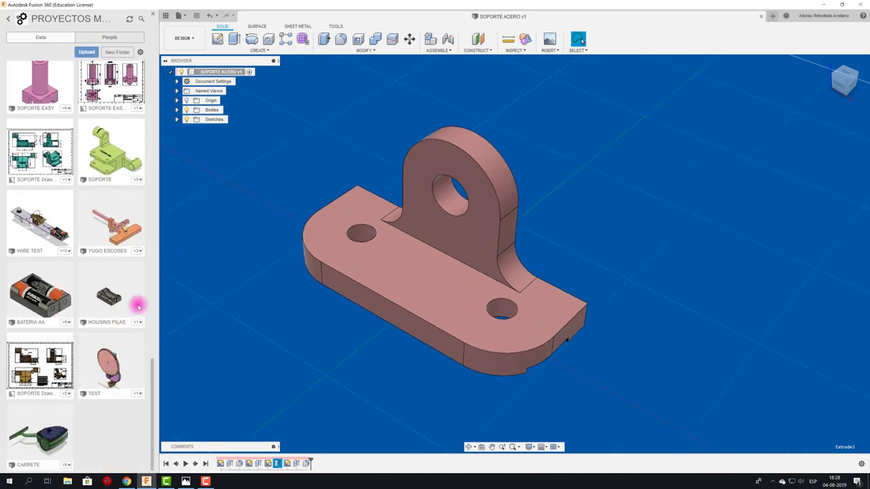
scroll(140, 295, up, 3)
scroll(136, 287, up, 3)
scroll(133, 290, up, 3)
scroll(132, 291, up, 3)
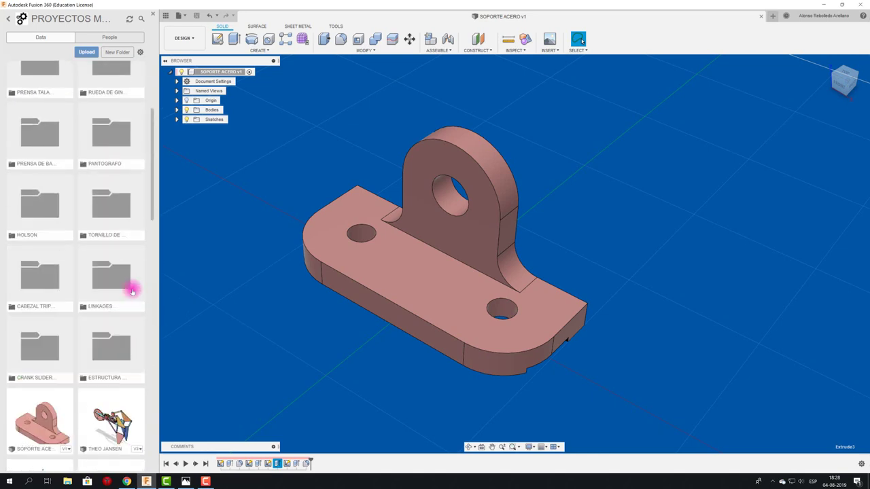
scroll(133, 291, down, 1)
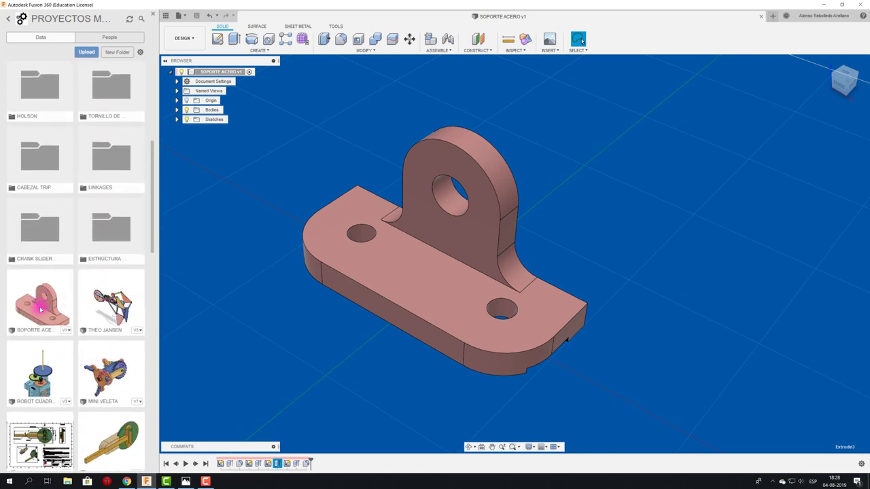